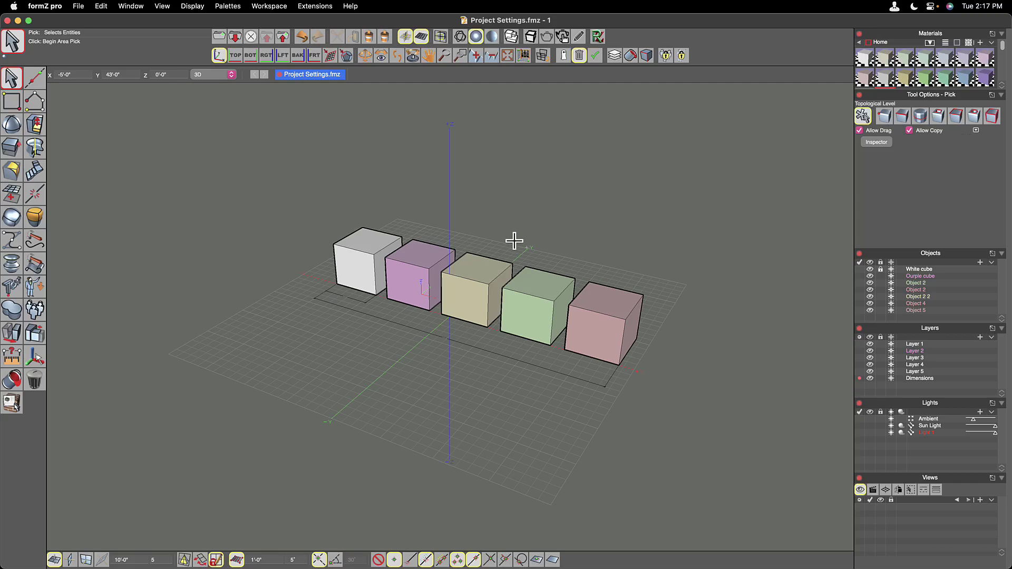
# Step: Switch to the Rendering/Animation workspace and return to the Modeling workspace
pyautogui.click(276, 7)
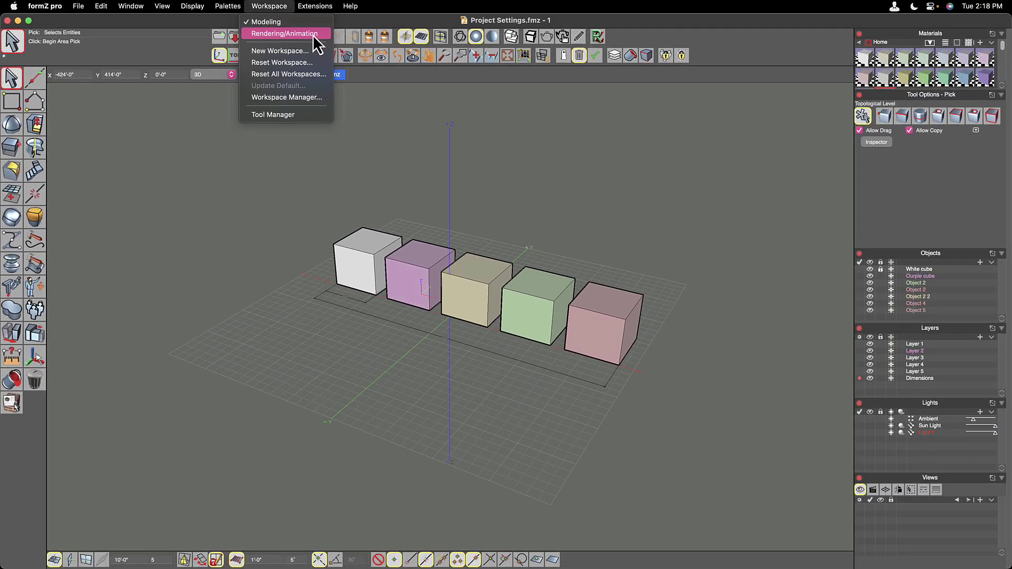
pyautogui.click(313, 35)
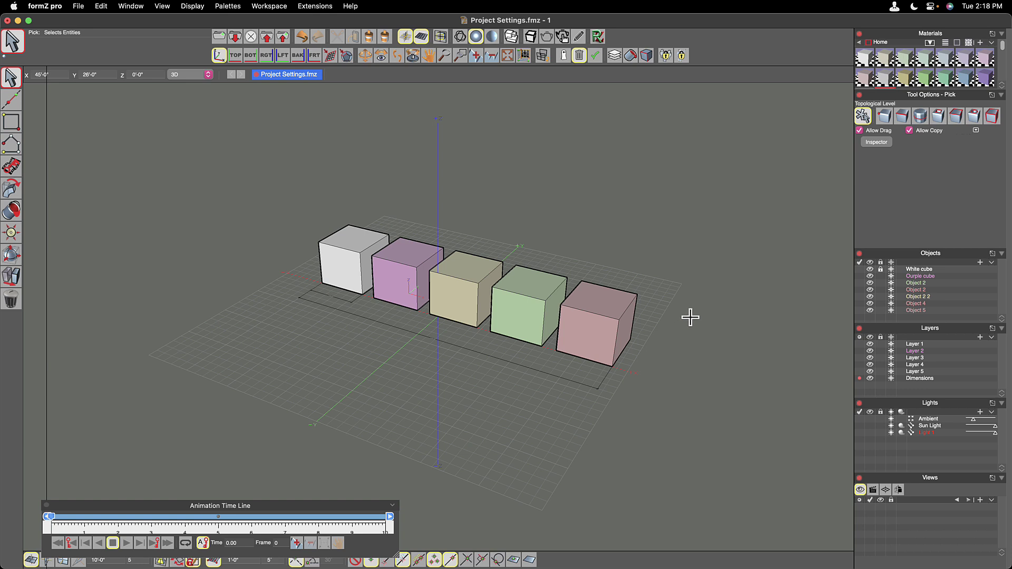
pyautogui.click(277, 6)
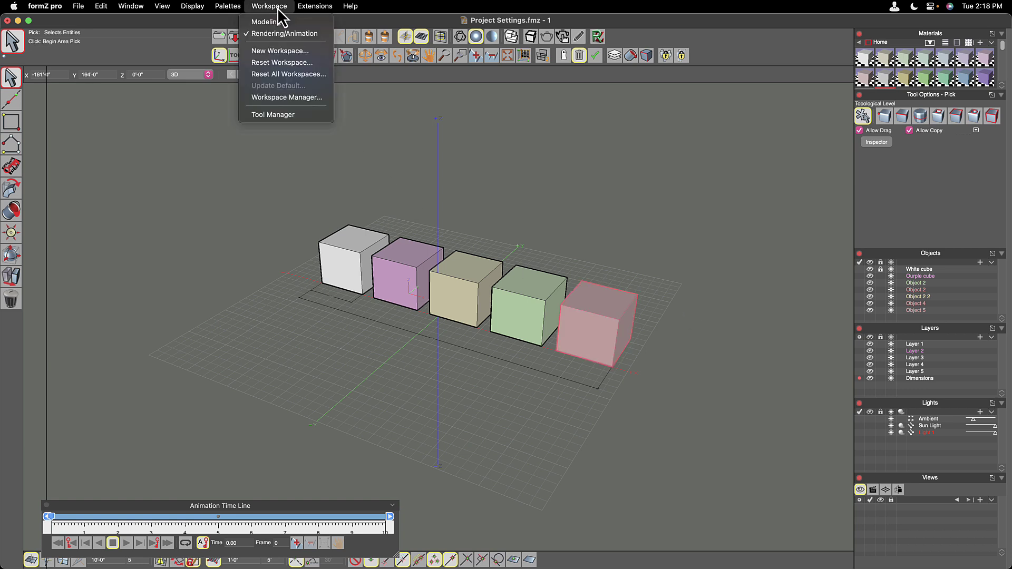
pyautogui.click(275, 22)
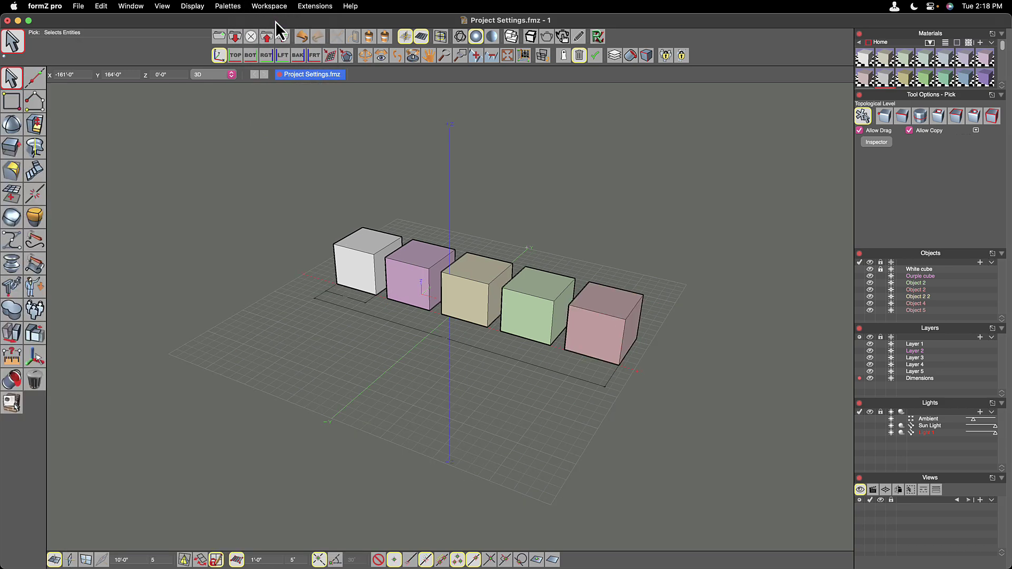
# Step: Review the list of available workspaces and the startup settings in the Workspace Manager, and close it without changes
pyautogui.click(272, 6)
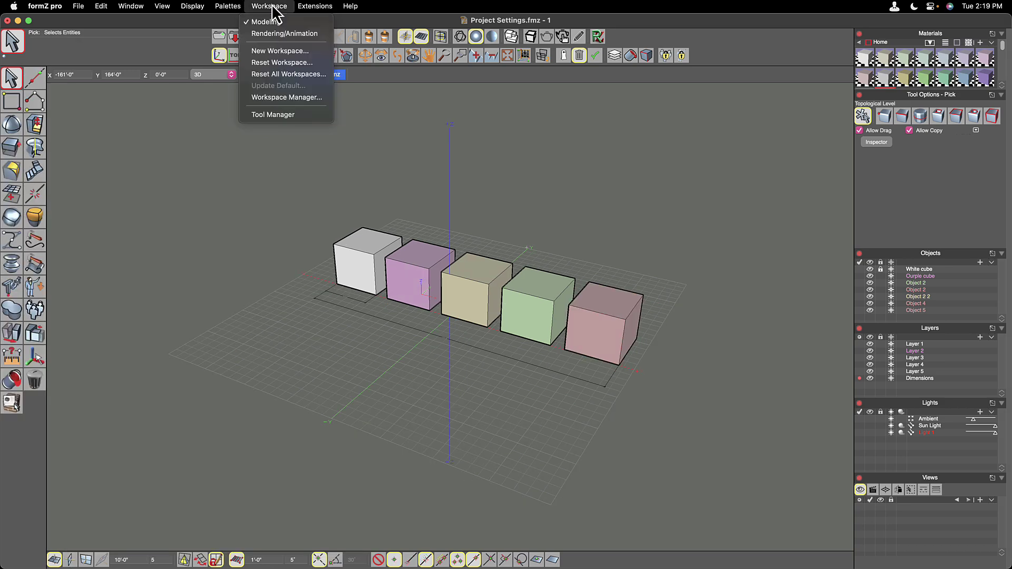
pyautogui.click(286, 97)
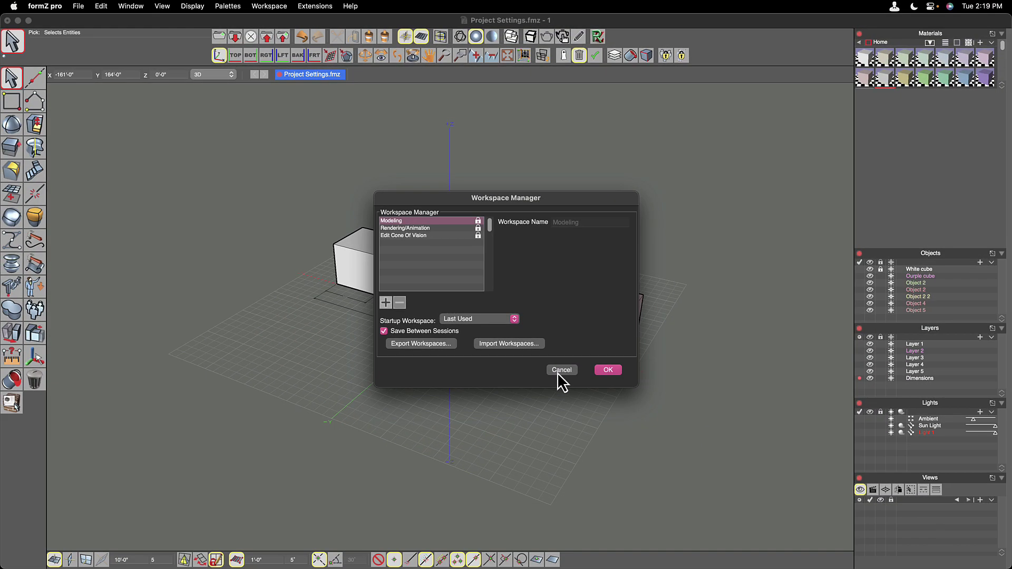
pyautogui.click(595, 421)
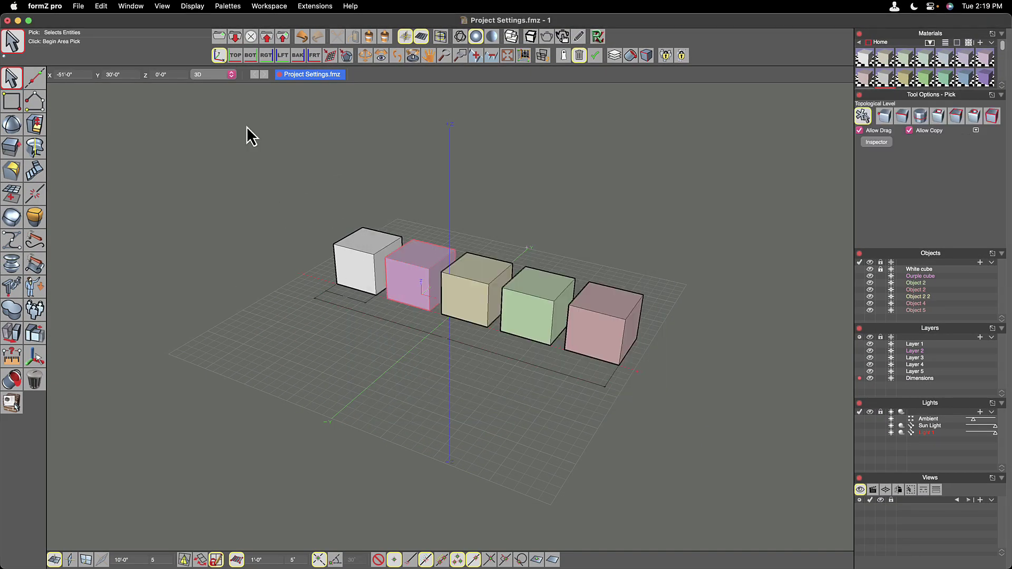
# Step: View the scene in the Edit Cone Of Vision window and close that window
pyautogui.click(162, 7)
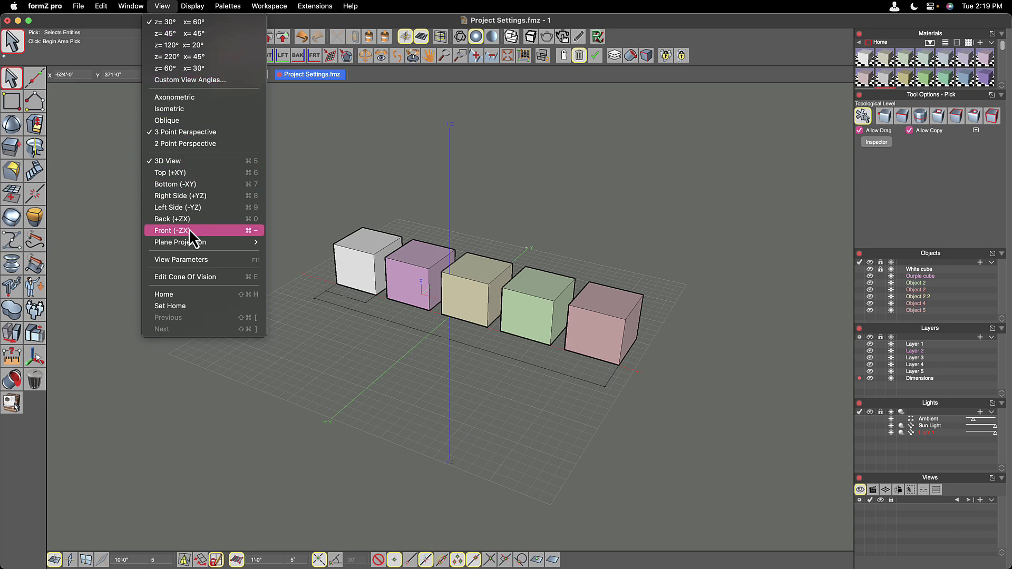
pyautogui.click(188, 278)
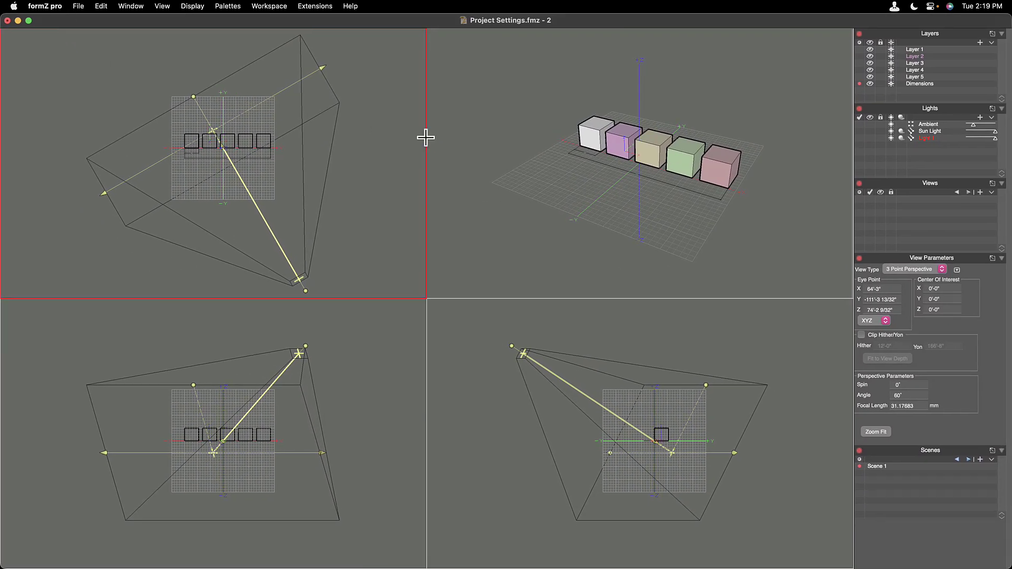
pyautogui.click(7, 21)
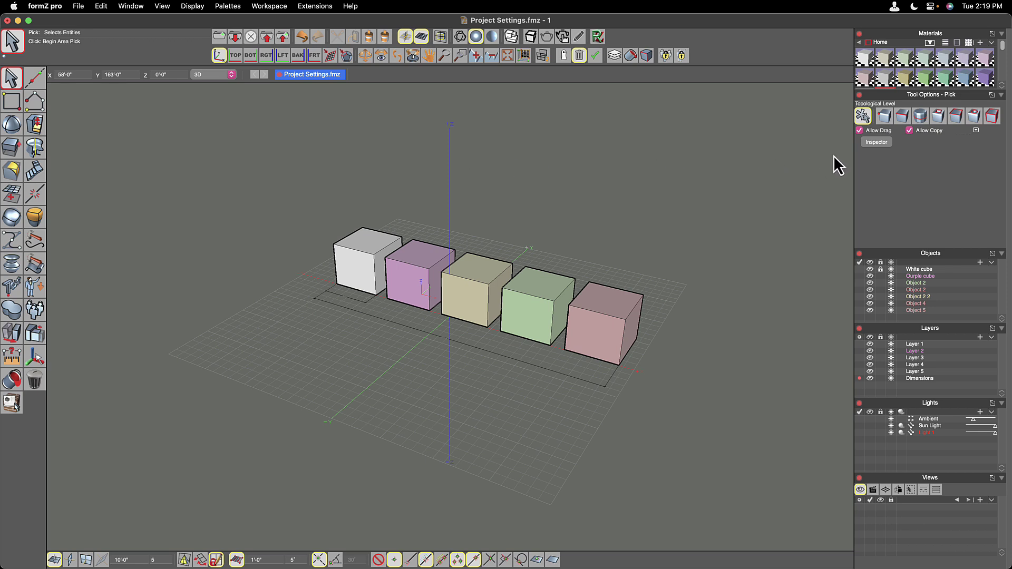
# Step: Show the Inspector palette and place it against the upper end of the docked palettes
pyautogui.click(870, 142)
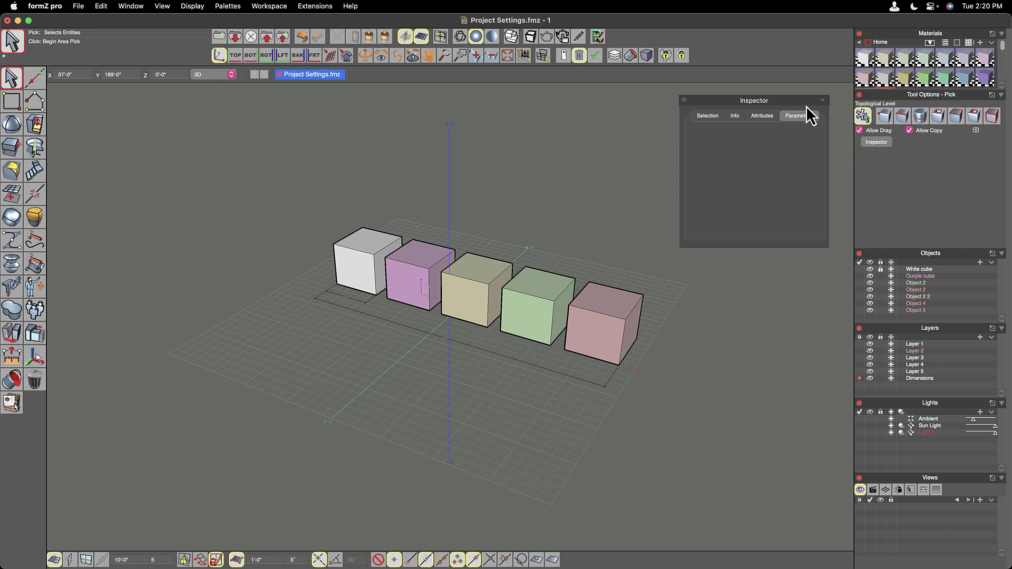
pyautogui.moveTo(807, 100); pyautogui.dragTo(827, 93)
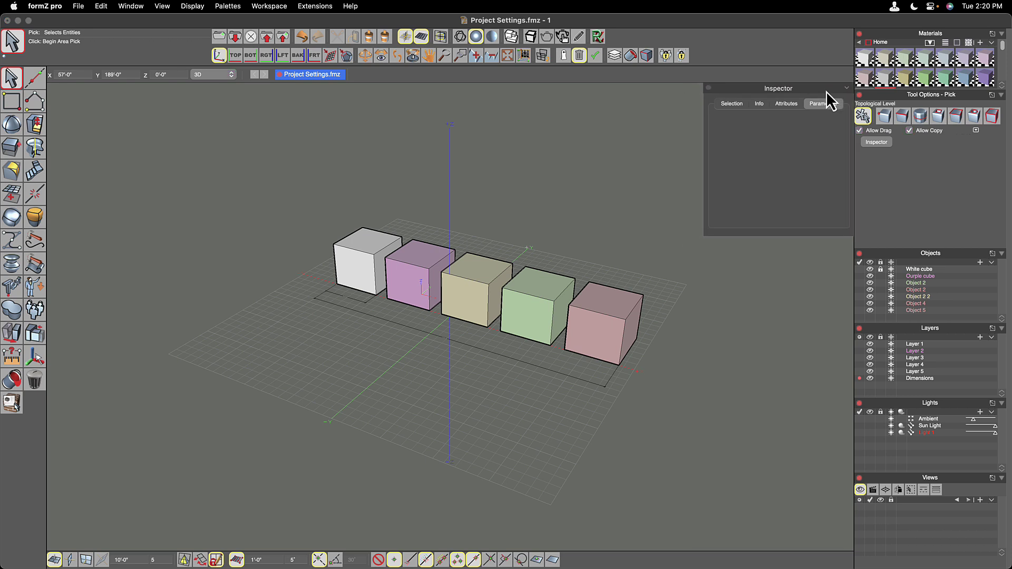
# Step: Rearrange the docked palettes: enlarge Layers and Materials, collapse Objects and Lights, and show Clipping Planes in place of Views
pyautogui.moveTo(1002, 392); pyautogui.dragTo(1004, 522)
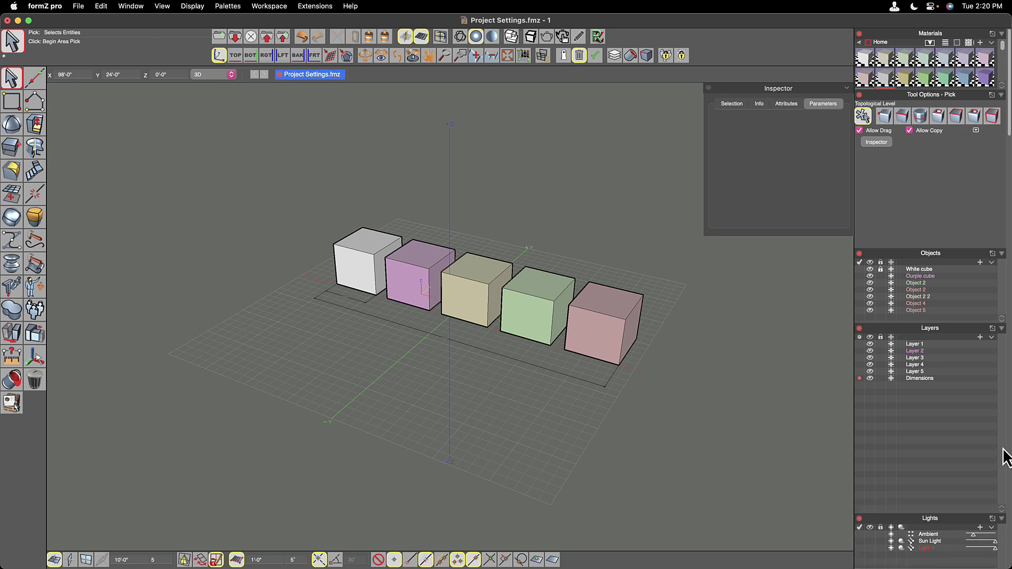
pyautogui.click(1003, 256)
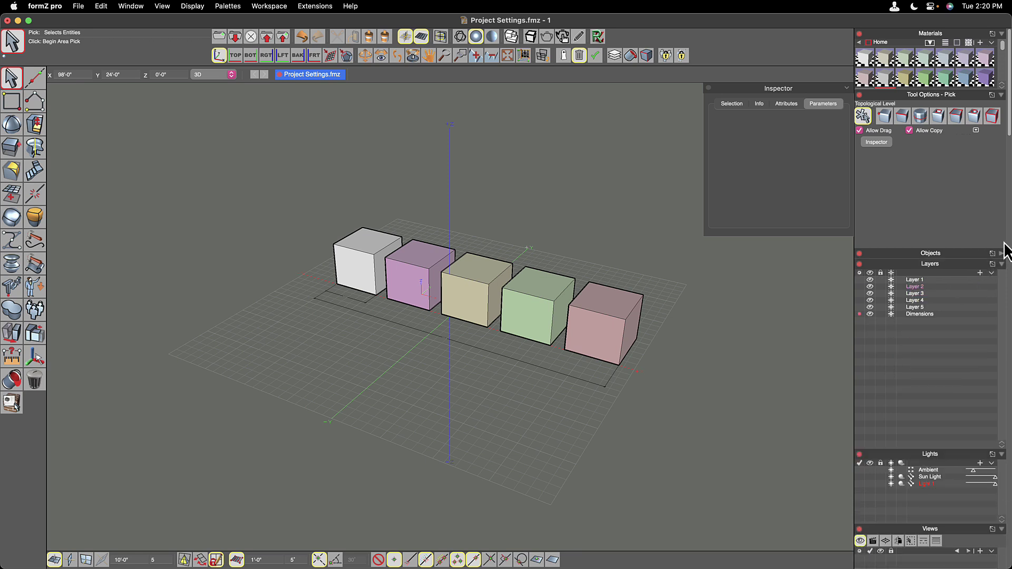
pyautogui.moveTo(1003, 94); pyautogui.dragTo(1004, 117)
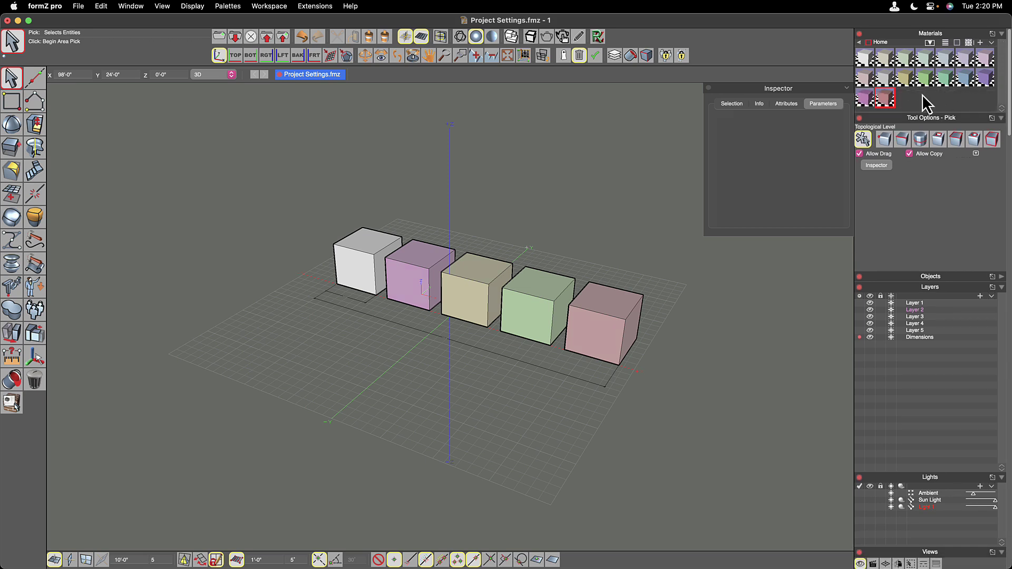
pyautogui.click(1002, 478)
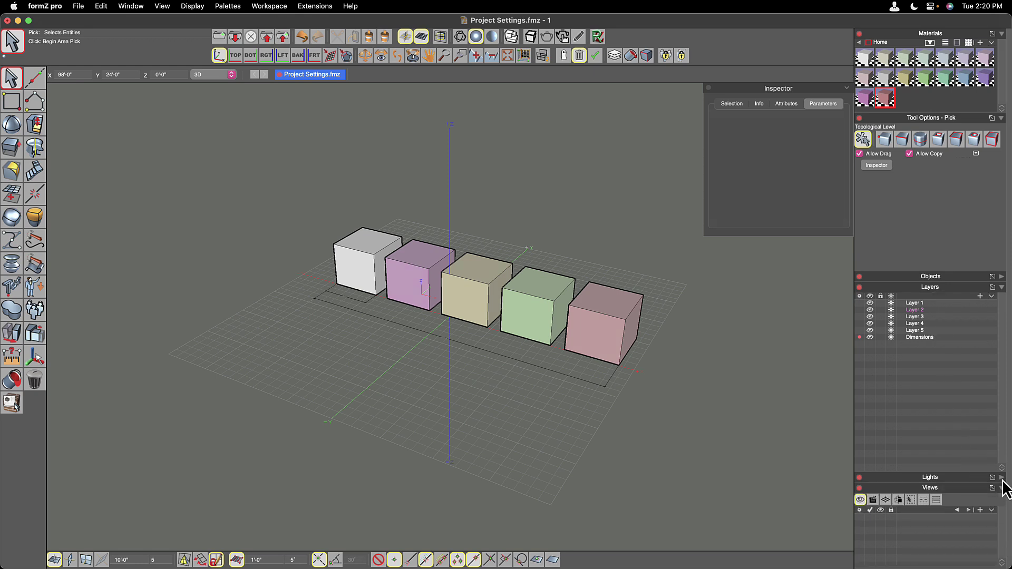
pyautogui.click(897, 500)
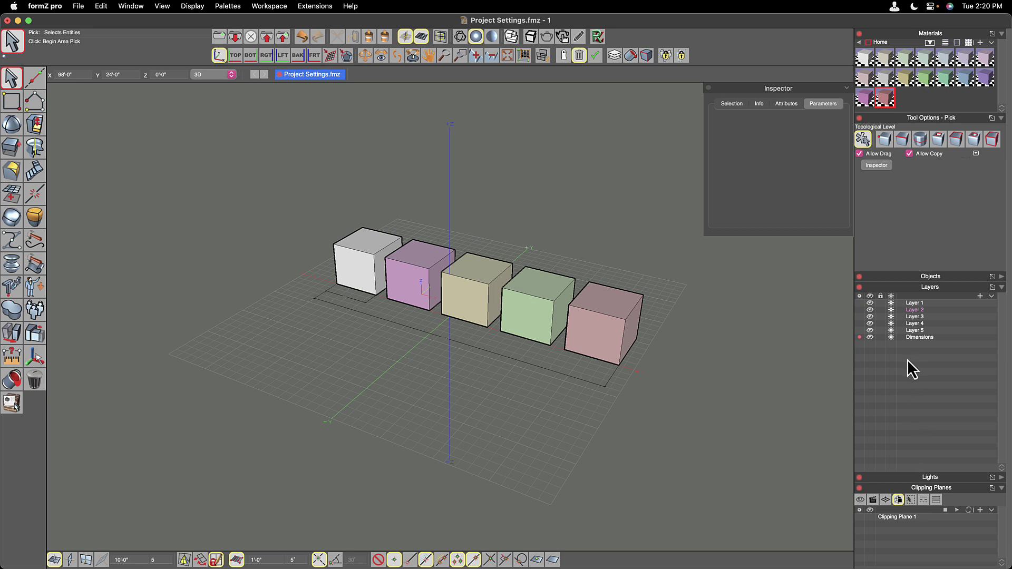
# Step: Create a new workspace named Main Modeling Workspace from the current palette layout
pyautogui.click(272, 7)
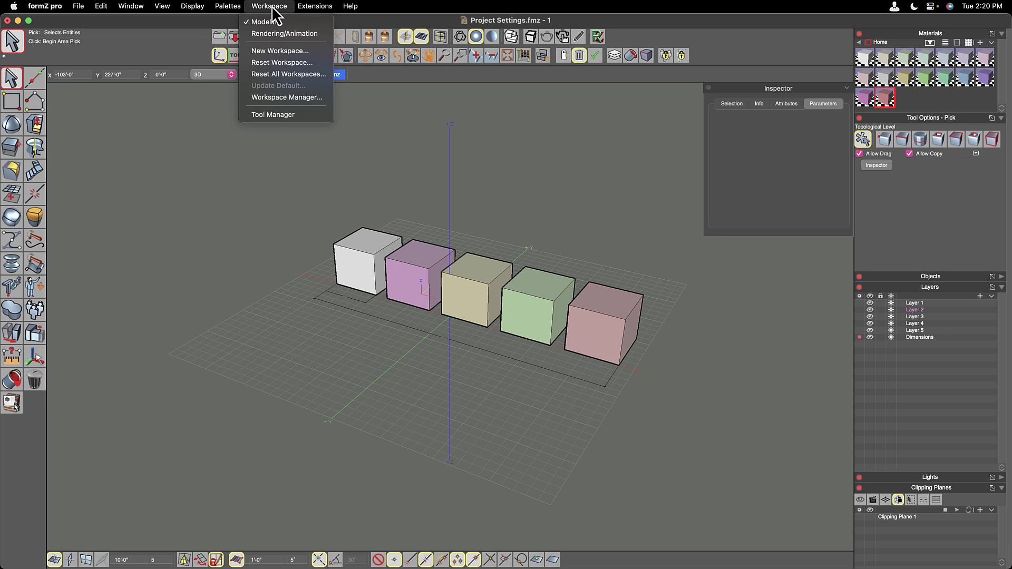
pyautogui.click(262, 52)
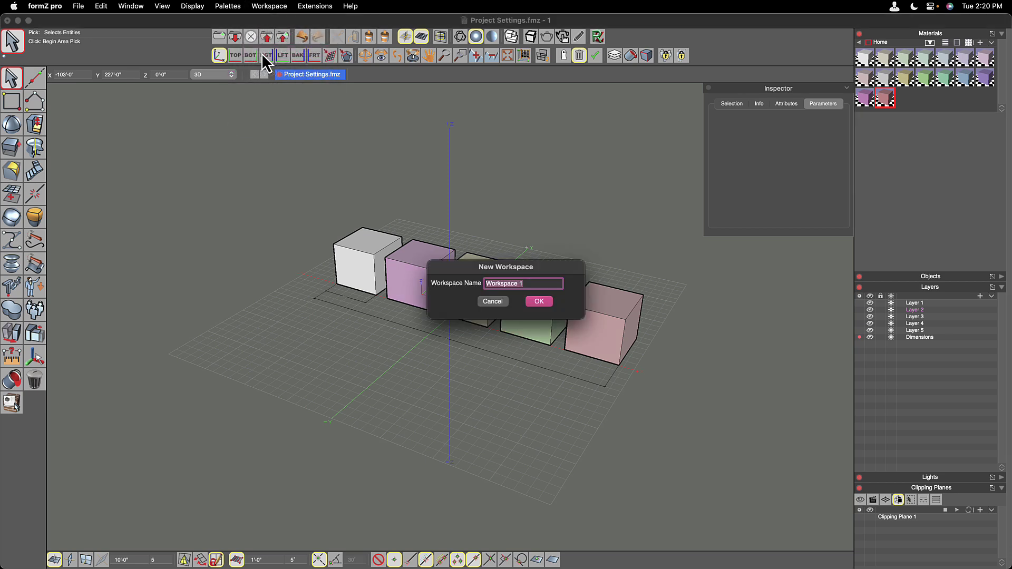
pyautogui.write('Main M')
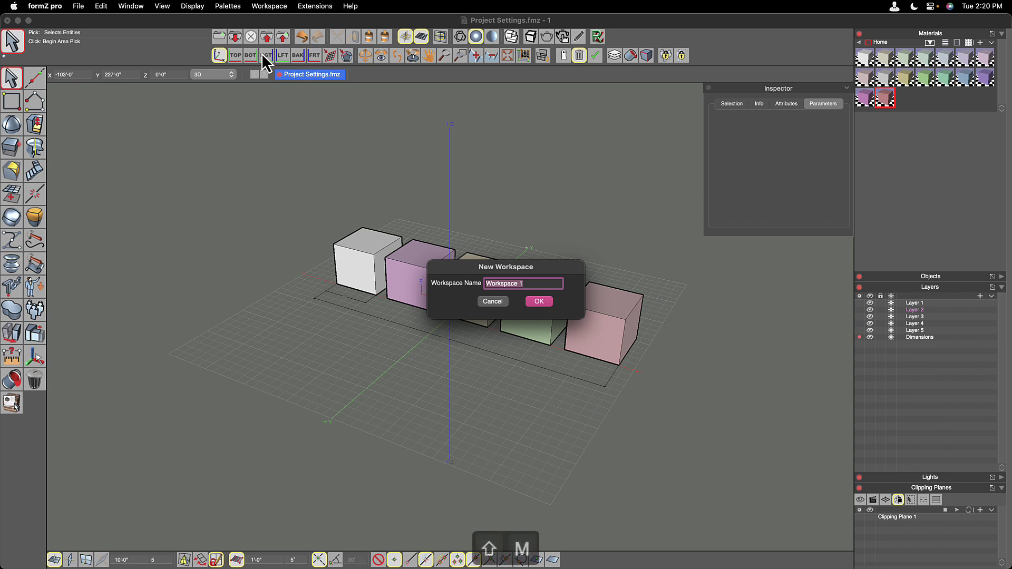
pyautogui.write('o')
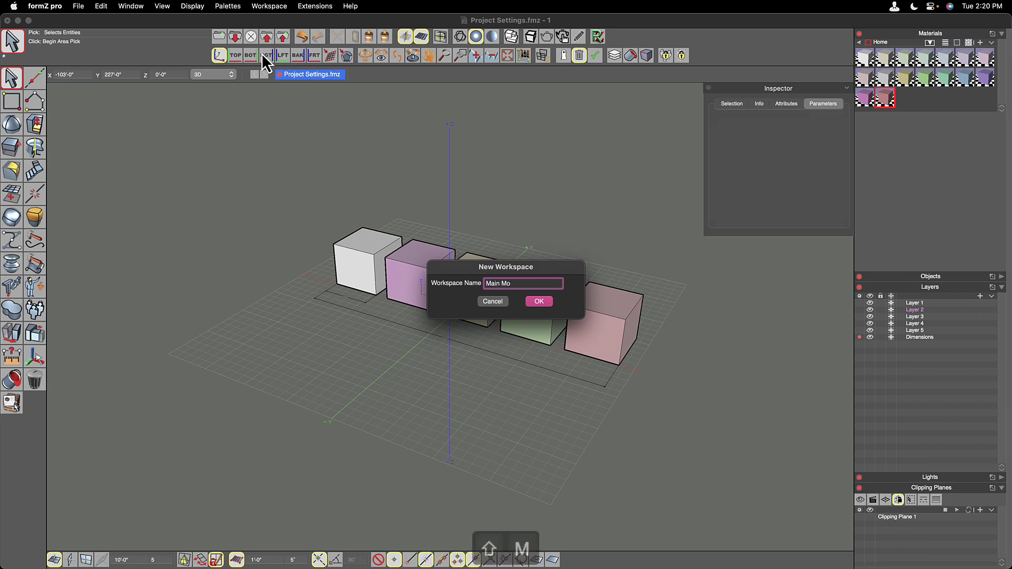
pyautogui.write('deling Workspace')
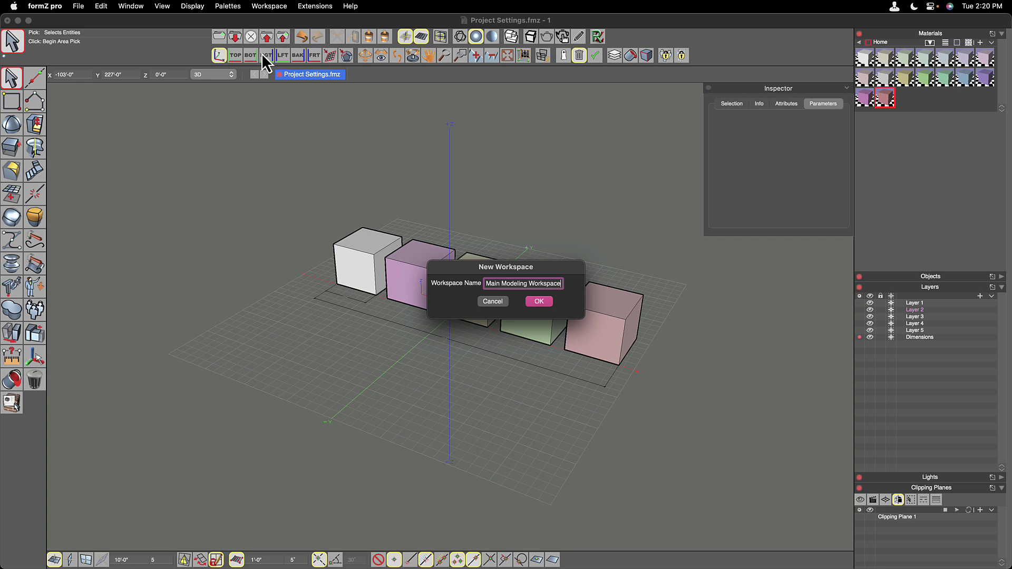
pyautogui.click(539, 302)
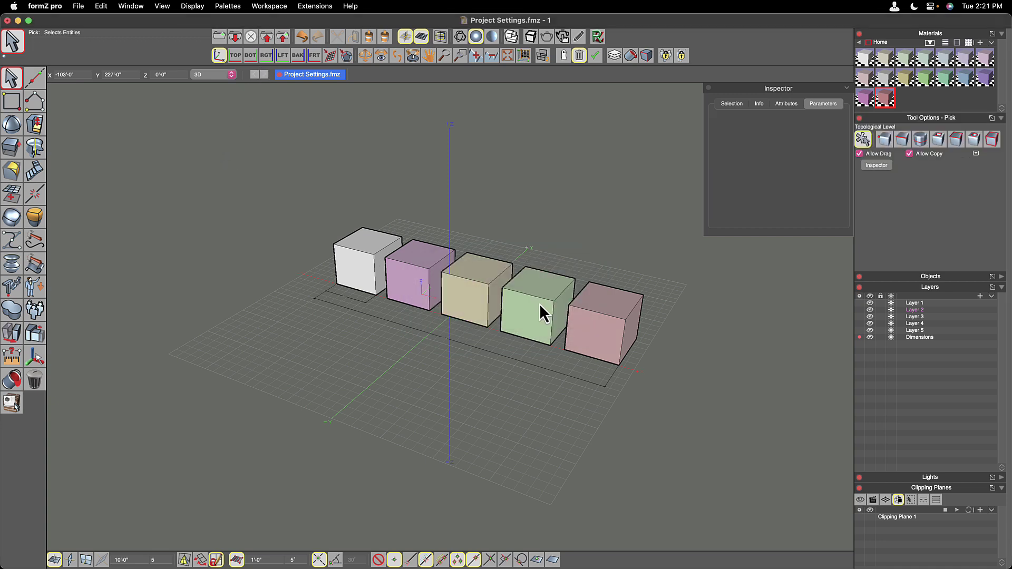
# Step: Check the Main Modeling Workspace entry in the Workspace Manager and close the manager
pyautogui.click(274, 6)
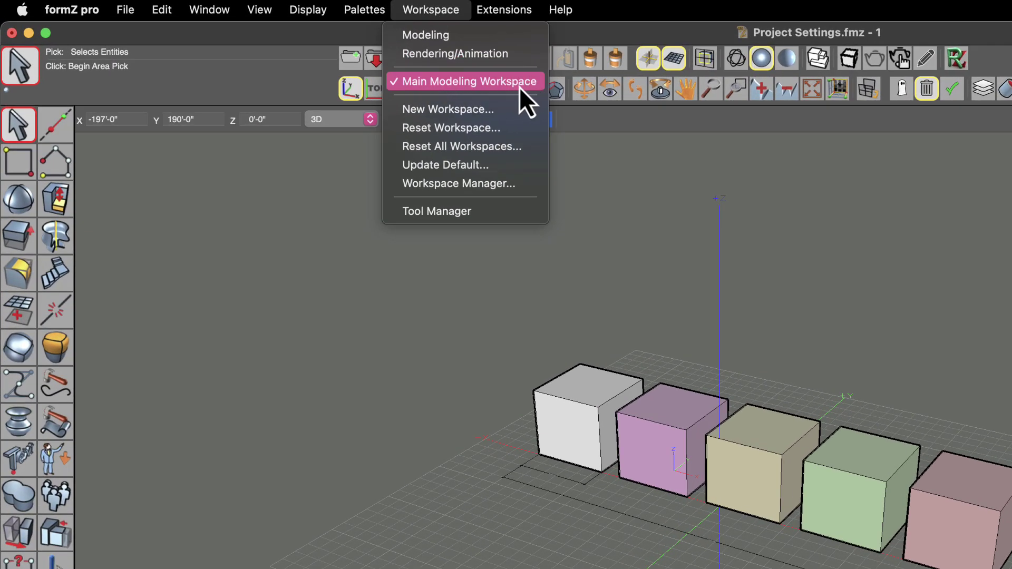
pyautogui.click(498, 190)
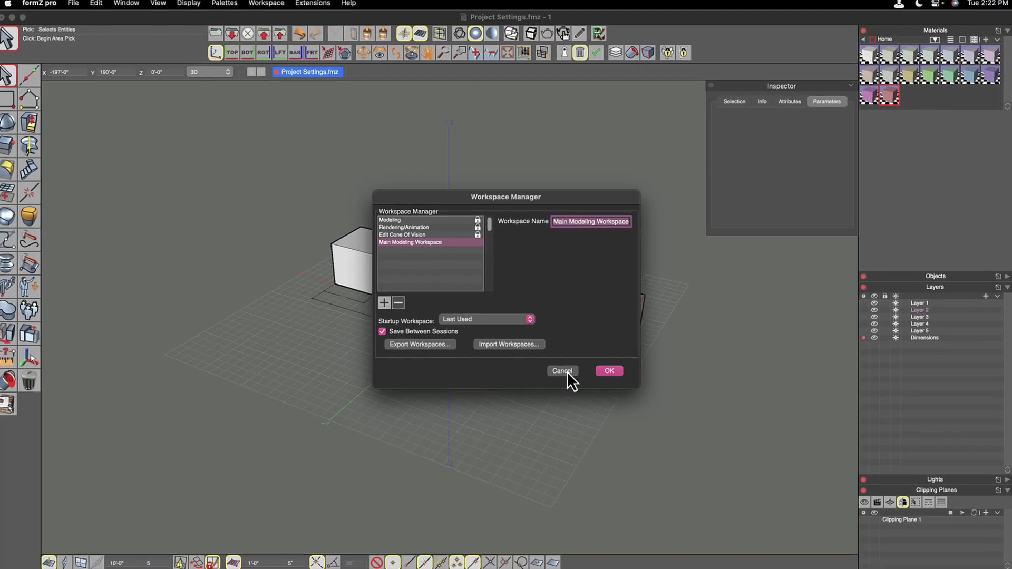
pyautogui.press('Return')
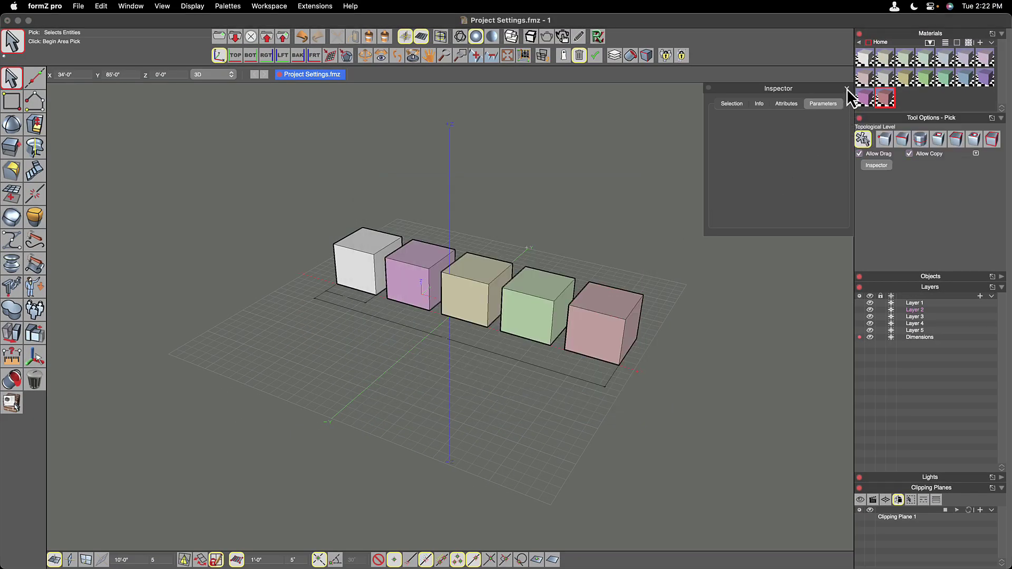
# Step: Collapse the Inspector palette, and add the Hatch palette to the layout in collapsed form
pyautogui.click(847, 88)
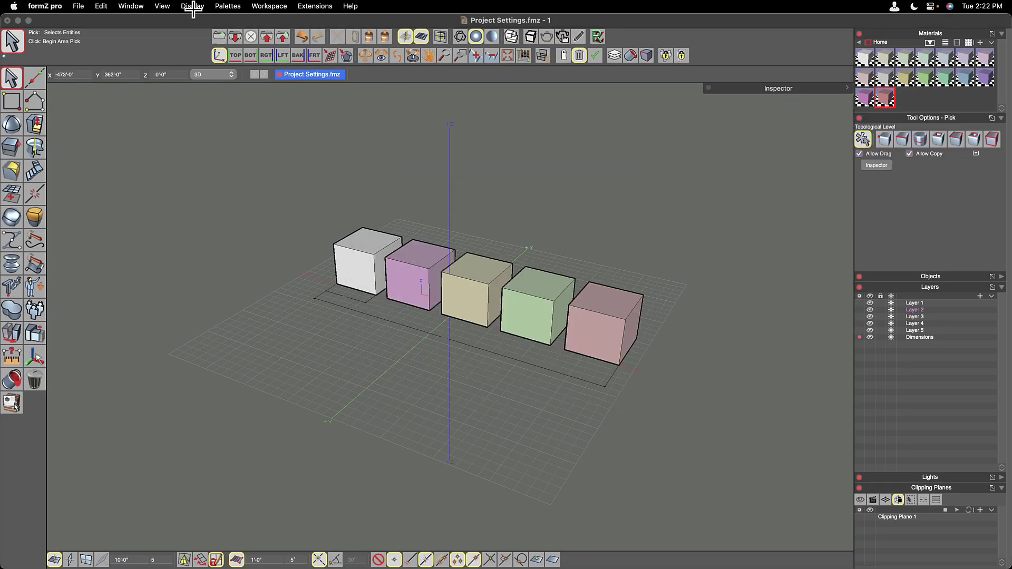
pyautogui.click(228, 6)
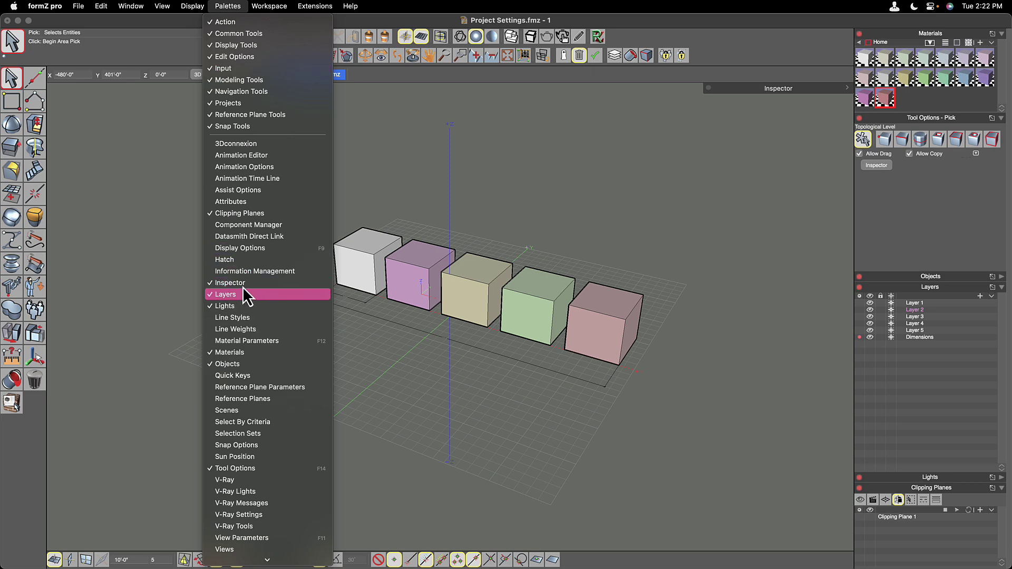
pyautogui.click(242, 260)
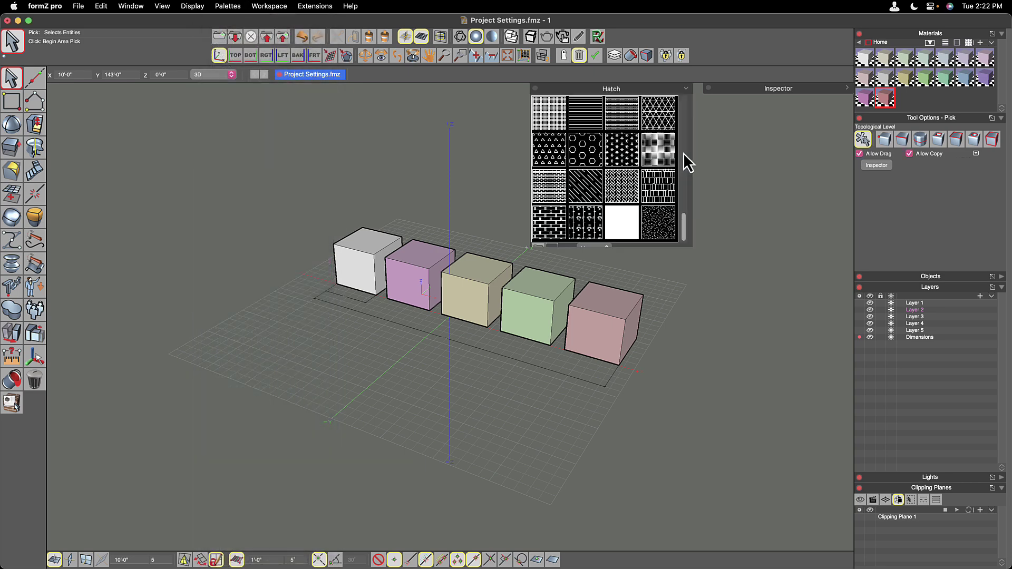
pyautogui.click(686, 89)
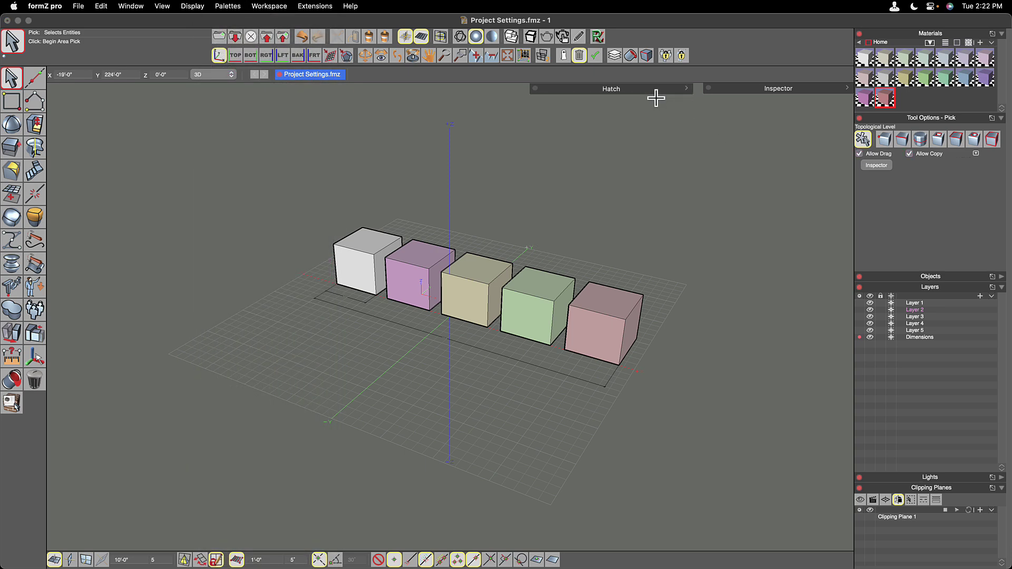
# Step: Update the default state of Main Modeling Workspace to the current palette configuration
pyautogui.click(272, 6)
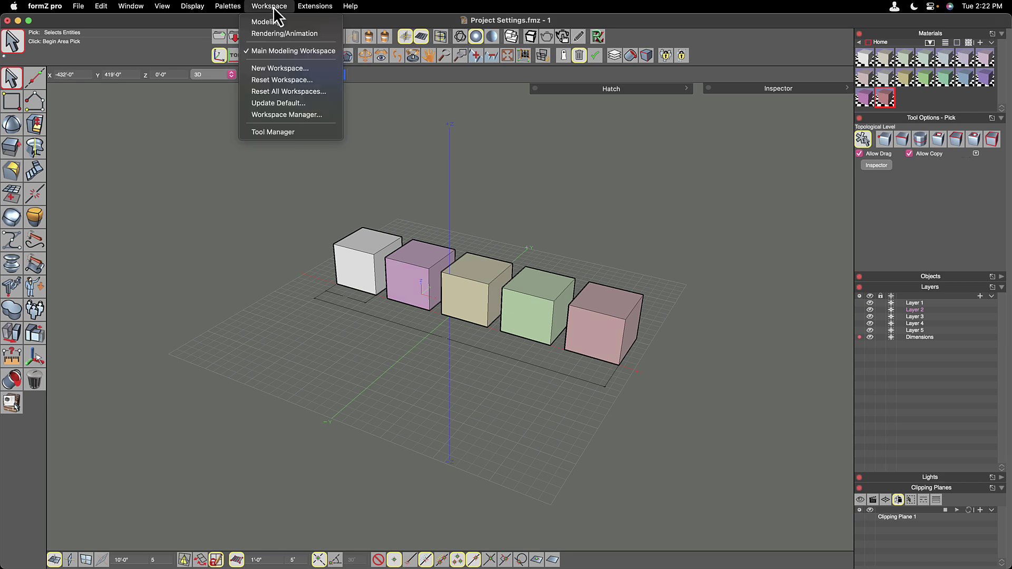
pyautogui.click(289, 104)
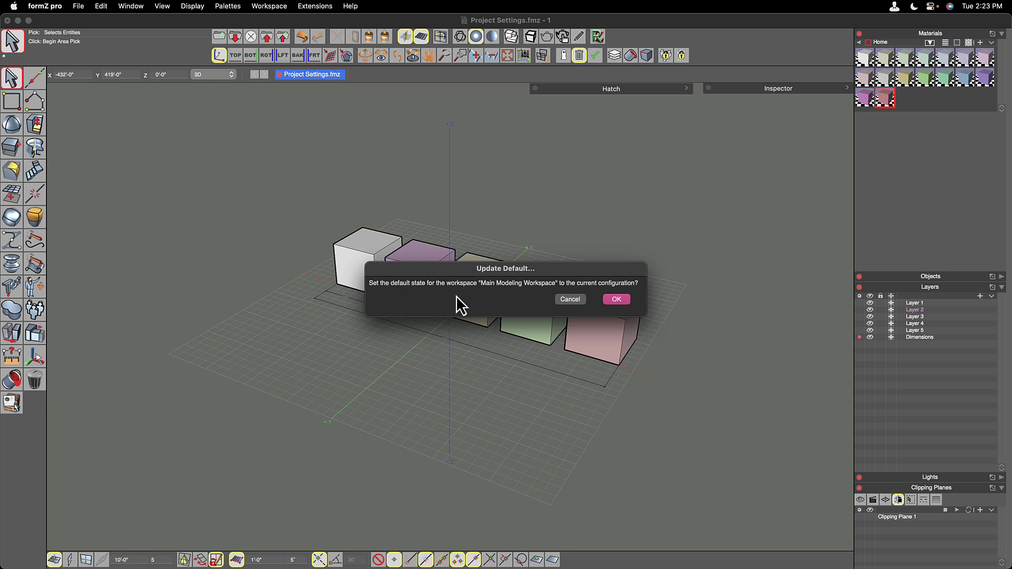
pyautogui.click(616, 299)
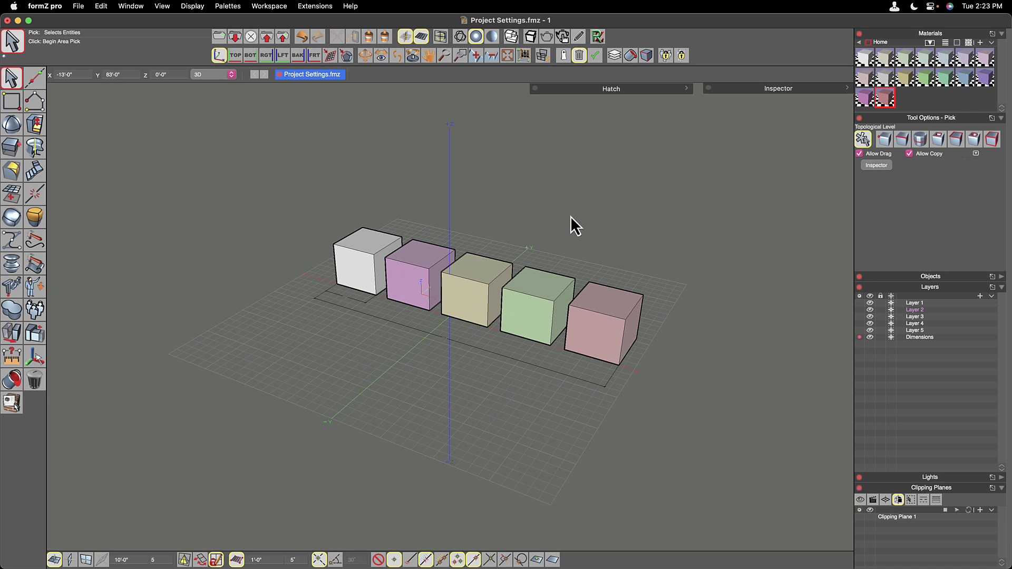
# Step: Open the Tool Manager and look through the tools in the Curves, Derive, Display and Draw categories
pyautogui.click(270, 7)
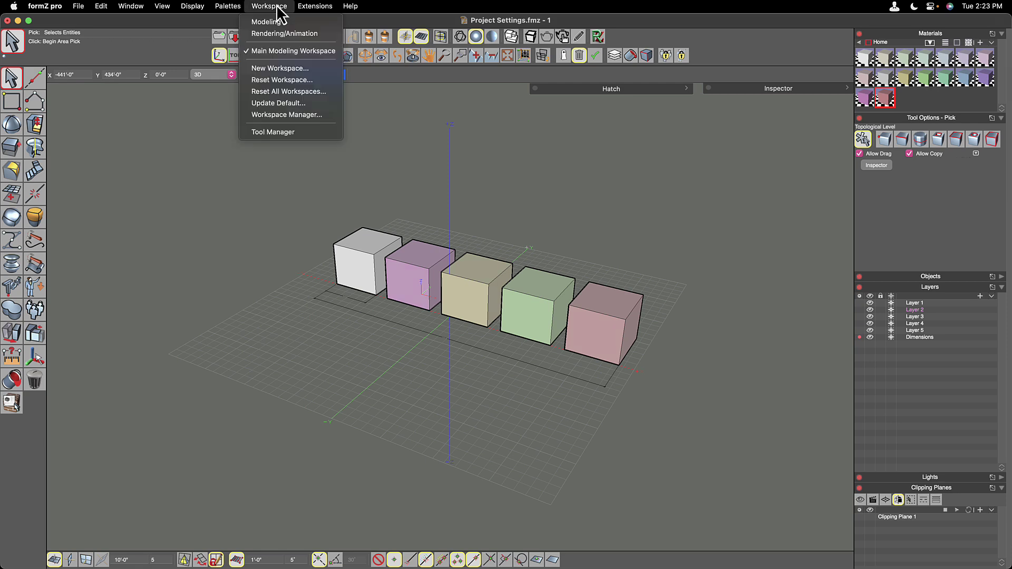
pyautogui.click(277, 131)
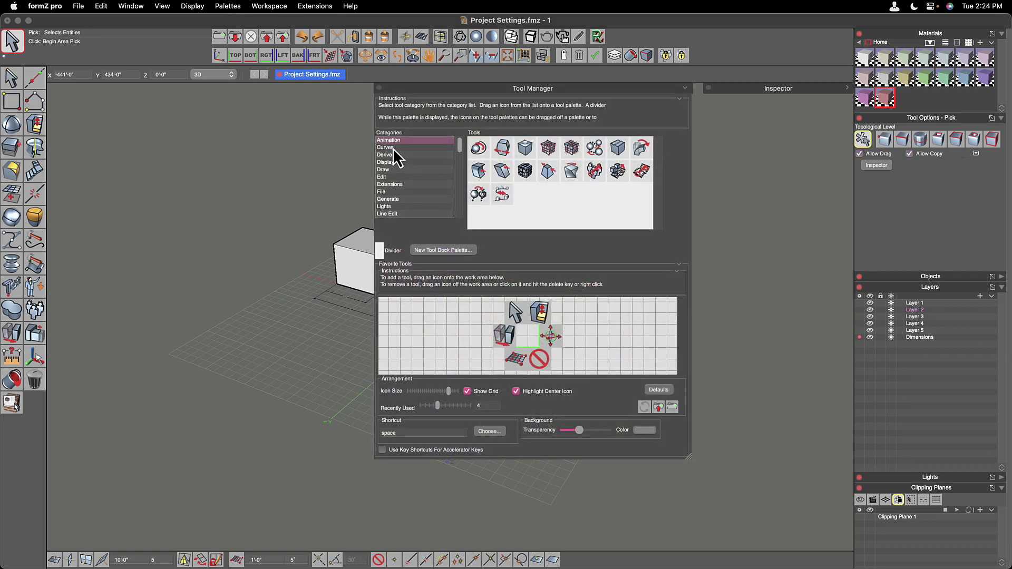
pyautogui.click(393, 148)
pyautogui.click(394, 154)
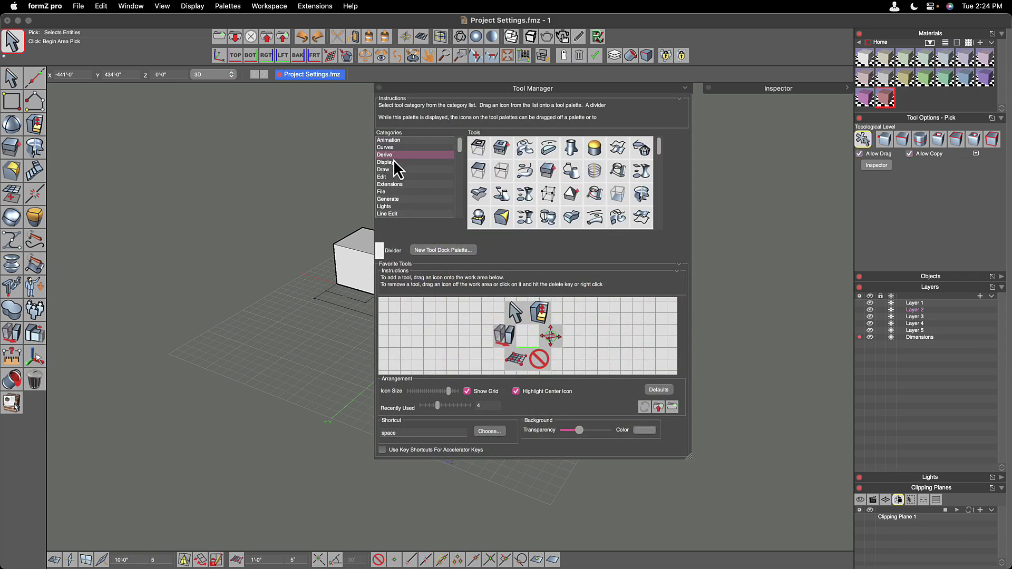
pyautogui.click(395, 163)
pyautogui.click(390, 169)
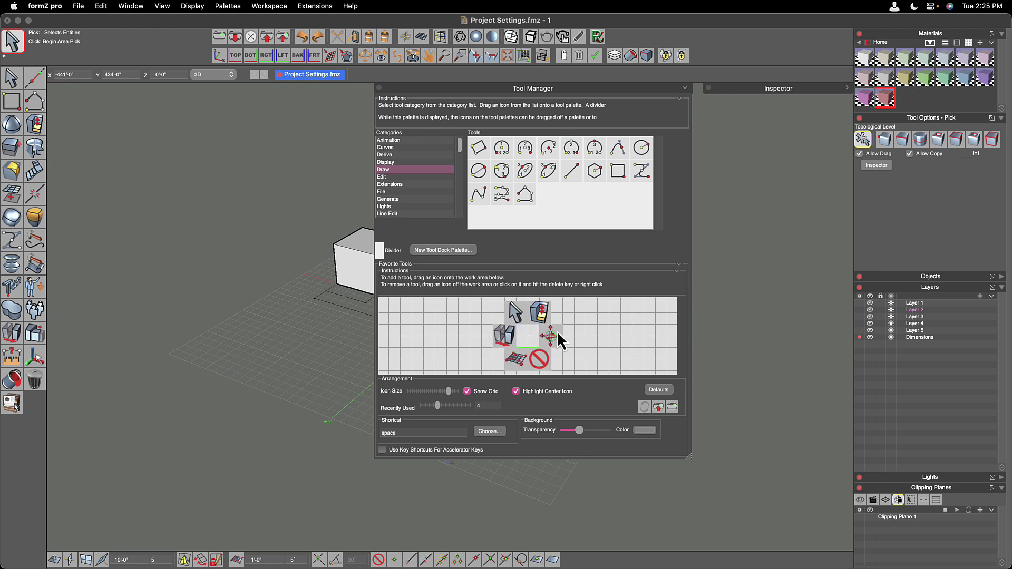
# Step: Close the Tool Manager and call up the favorite tools pop-up over the modeling area
pyautogui.click(378, 89)
pyautogui.press('space')
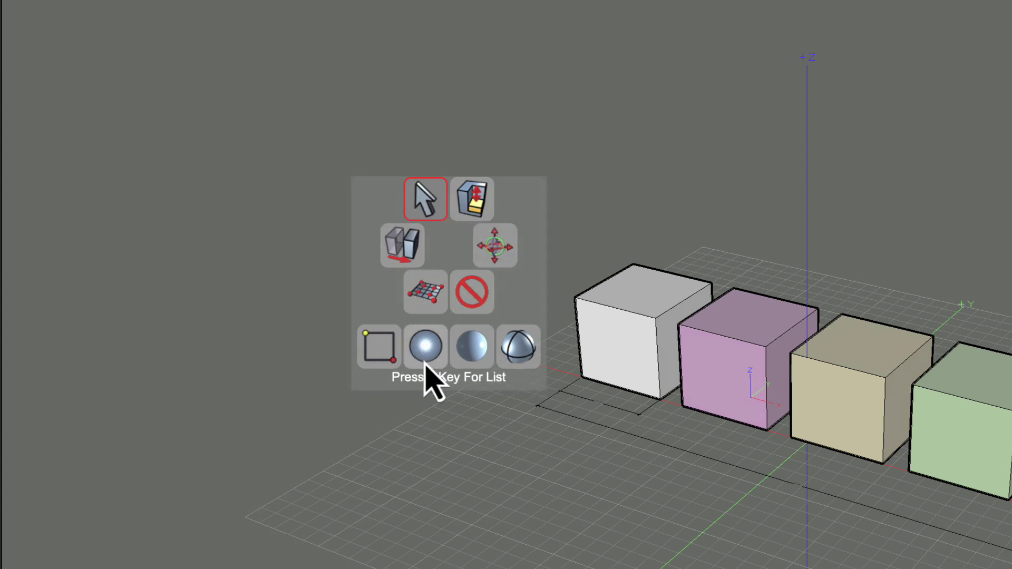
pyautogui.click(513, 359)
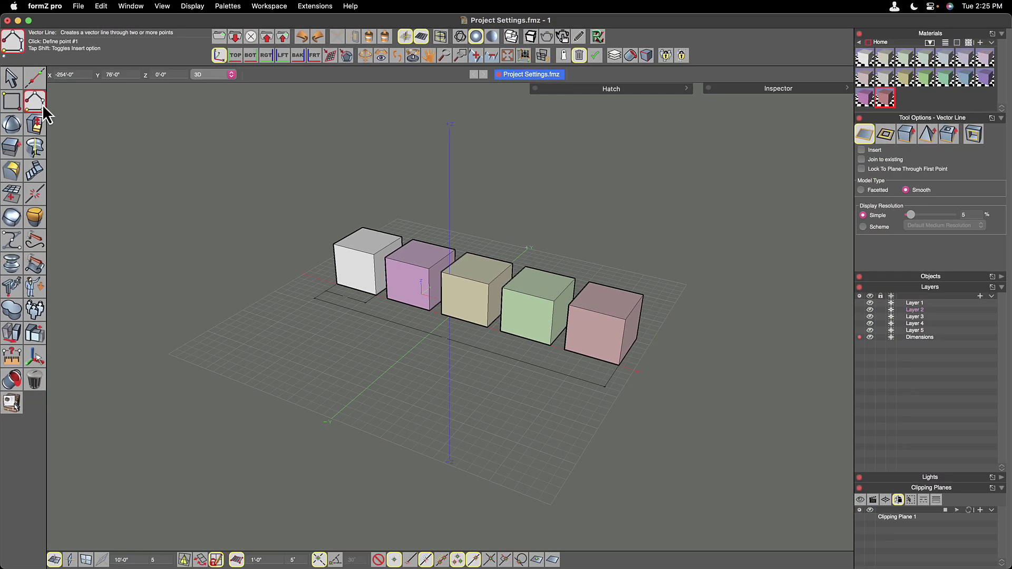
# Step: Draw an open four-point vector line on the ground plane in front of the cubes
pyautogui.click(42, 104)
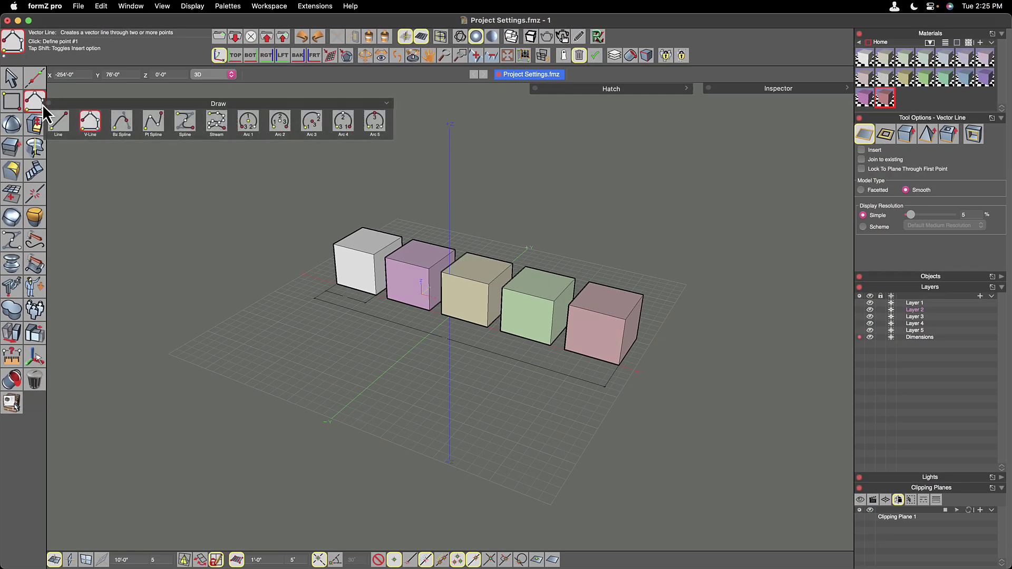
pyautogui.click(344, 337)
pyautogui.click(309, 364)
pyautogui.click(393, 371)
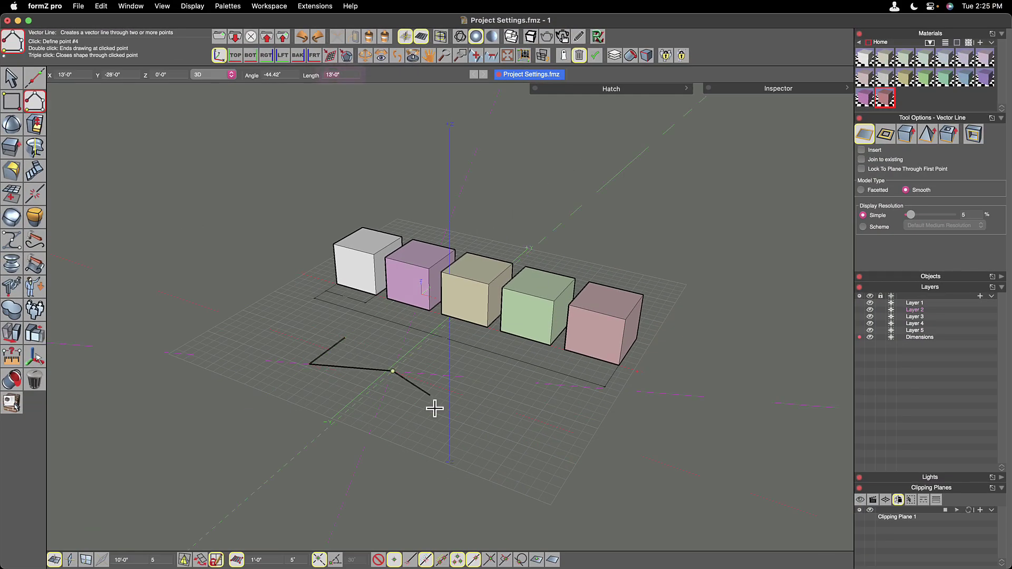
pyautogui.doubleClick(436, 412)
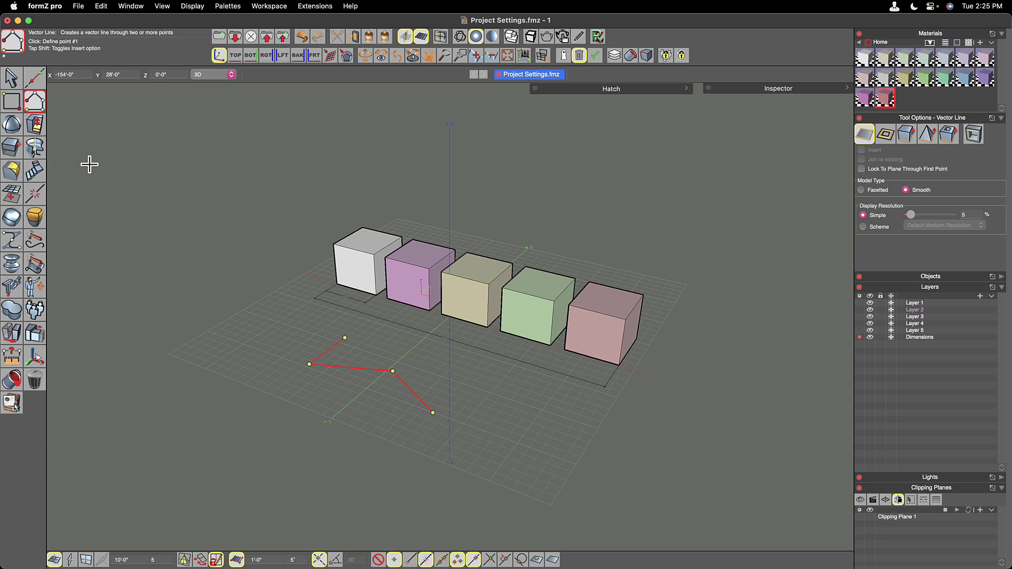
# Step: Place a 3D text object with the default text on the ground plane, beside the end of the vector line
pyautogui.click(12, 286)
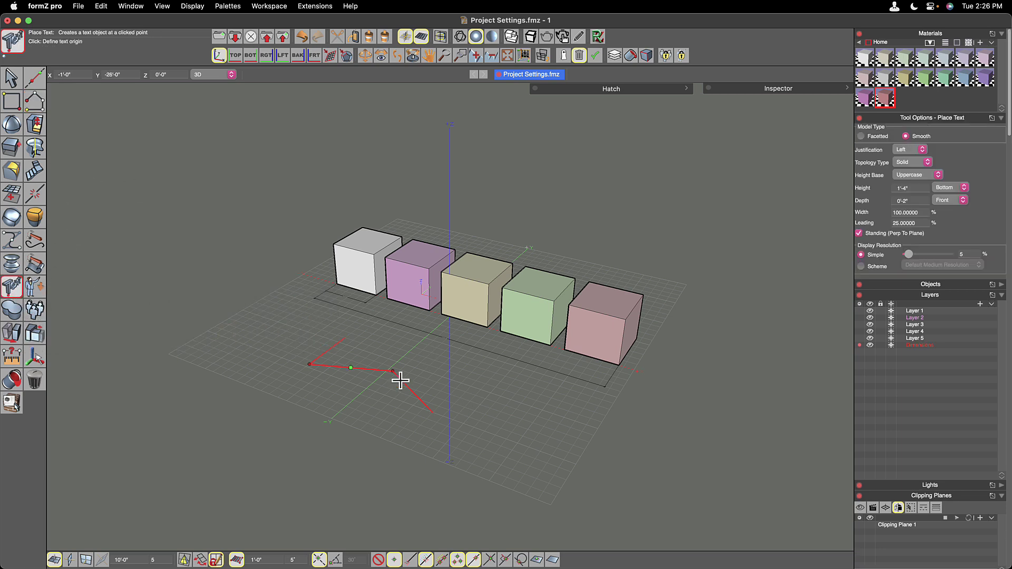
pyautogui.click(497, 419)
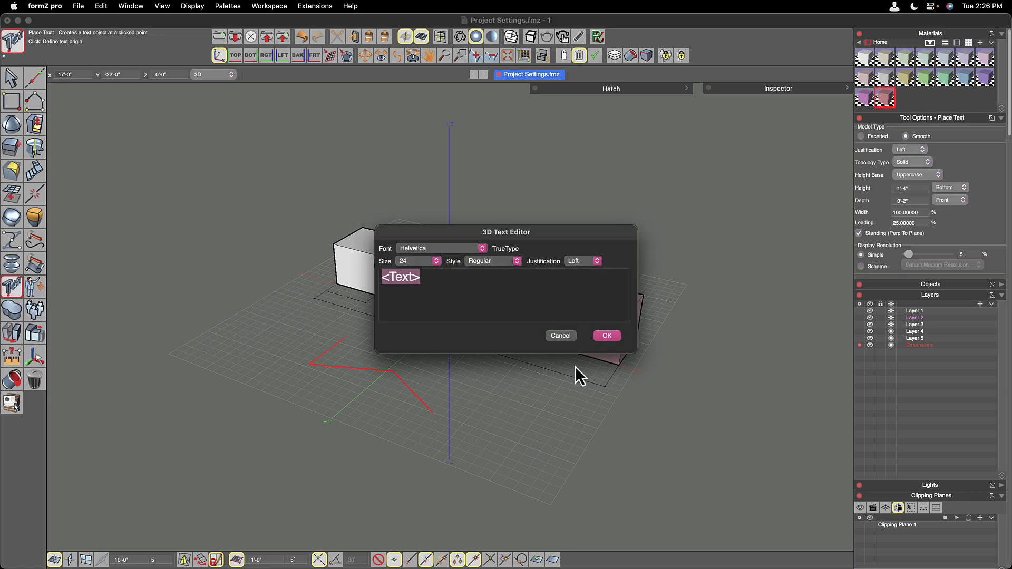
pyautogui.click(600, 340)
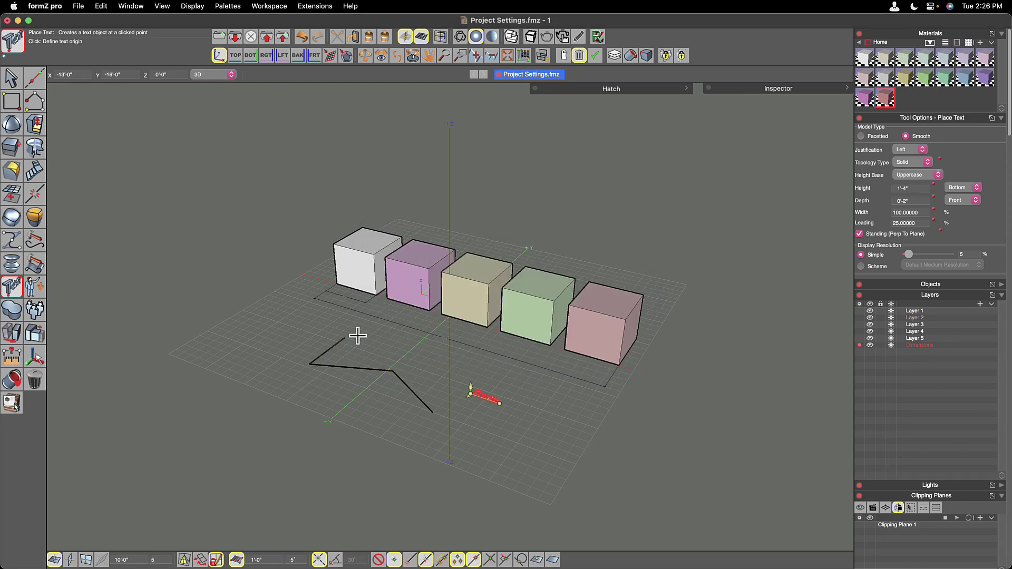
pyautogui.rightClick(384, 340)
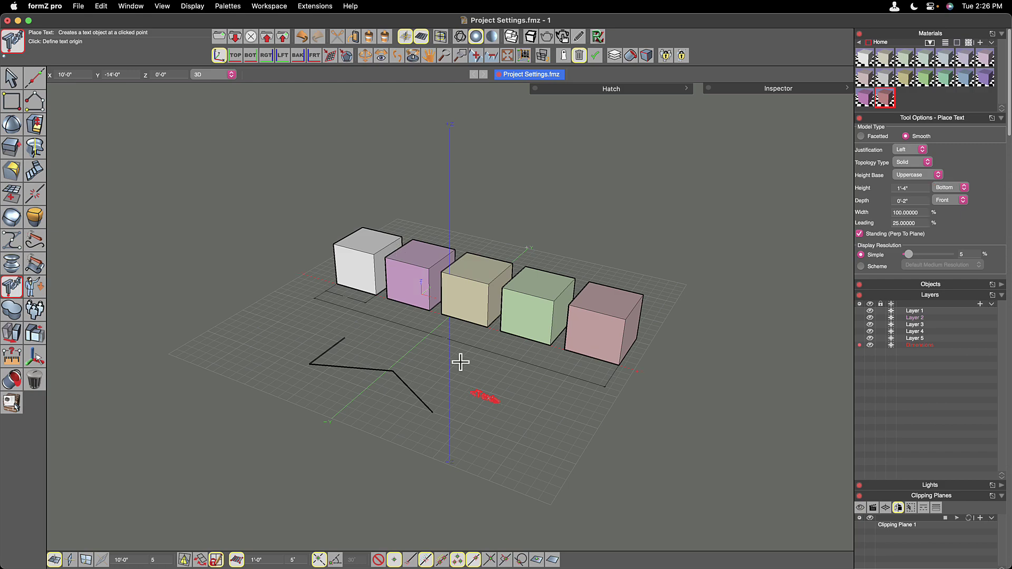
# Step: In the Tool Manager, add the Reshape category's cube with a vertical red line to Favorite Tools, at the end of the top row
pyautogui.click(269, 6)
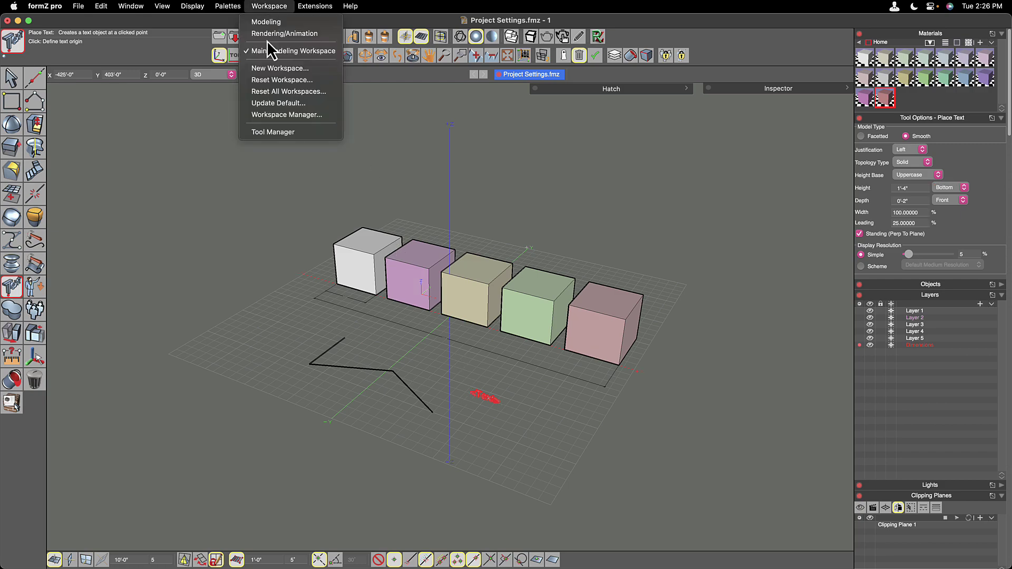
pyautogui.click(278, 134)
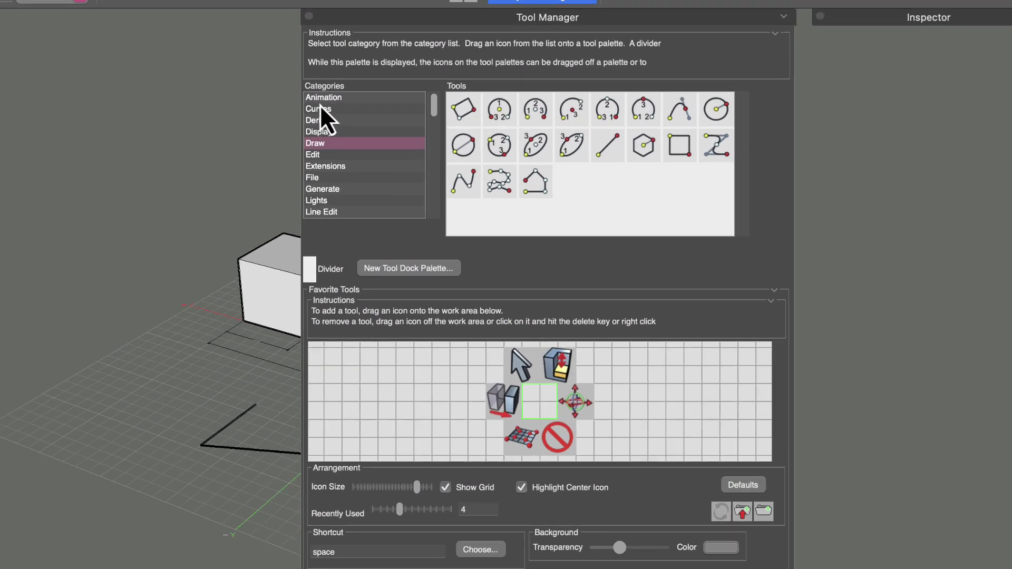
pyautogui.click(316, 97)
pyautogui.click(318, 109)
pyautogui.click(322, 121)
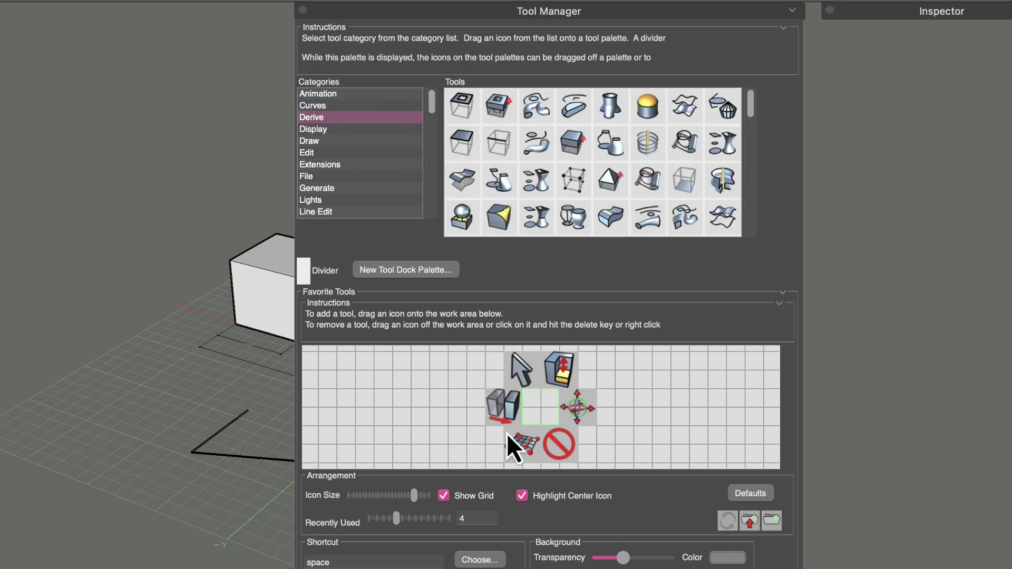
pyautogui.click(327, 105)
pyautogui.scroll(-5, 371, 161)
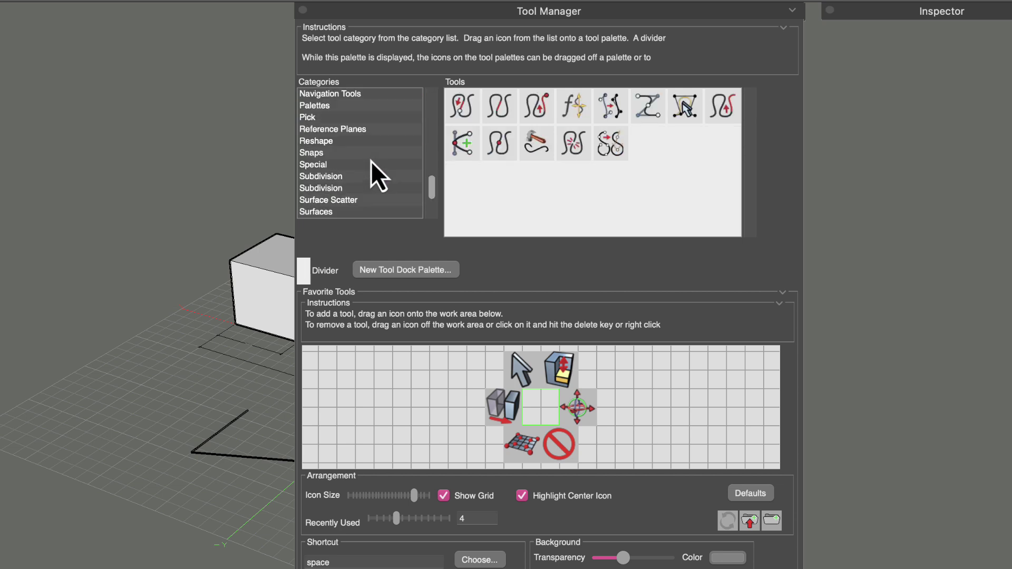
pyautogui.click(326, 143)
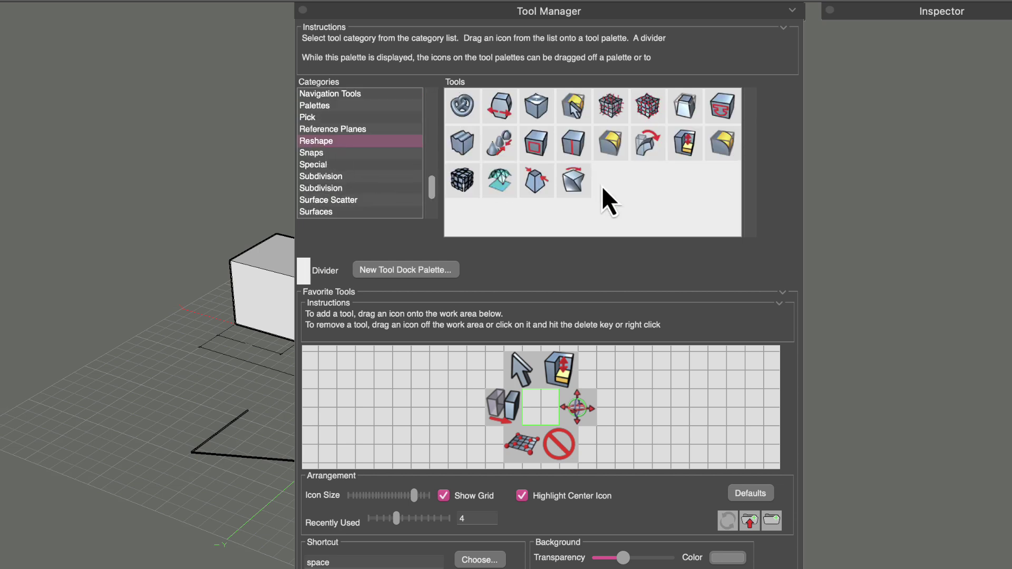
pyautogui.moveTo(574, 147); pyautogui.dragTo(596, 372)
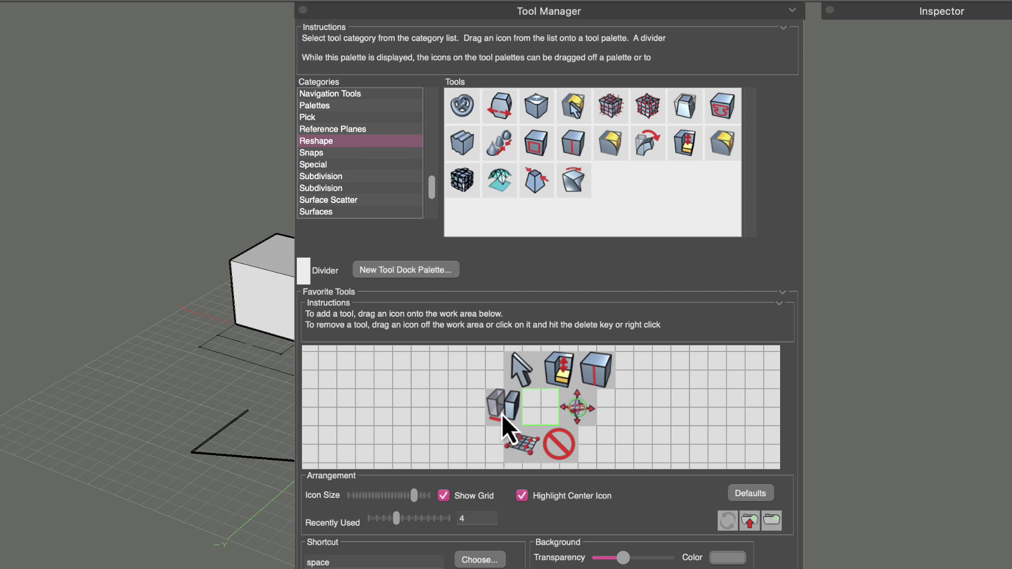
# Step: Move the two-block favorite icon down to the lowest row, shift the prohibition icon one cell right, and preview the favorites pop-up
pyautogui.moveTo(501, 414); pyautogui.dragTo(482, 443)
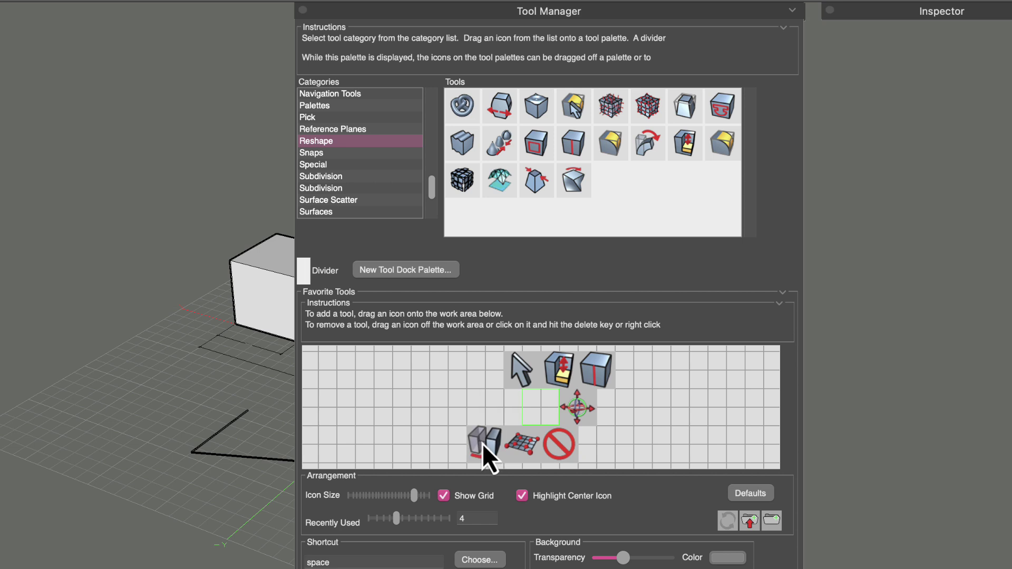
pyautogui.rightClick(485, 445)
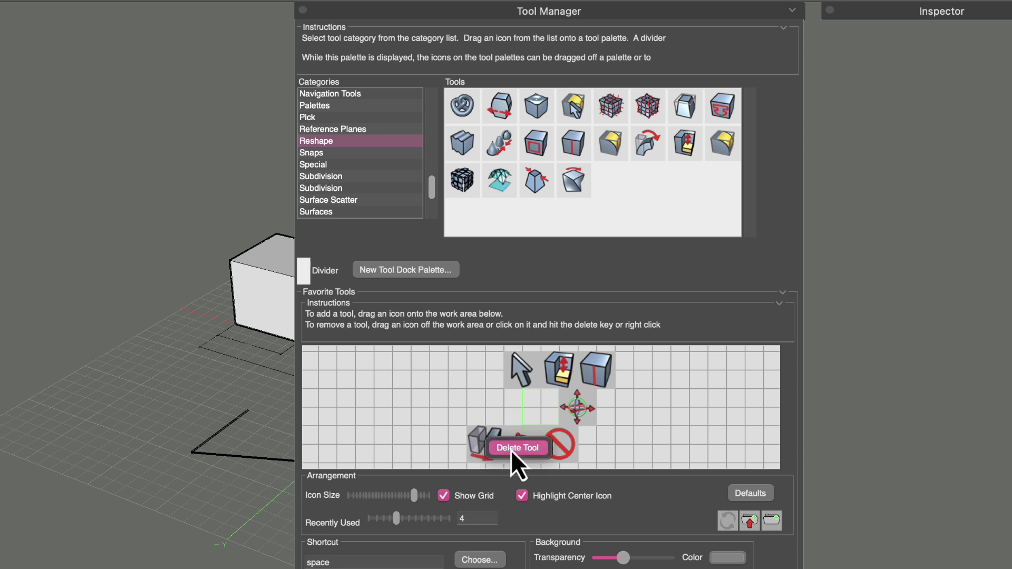
pyautogui.click(486, 441)
pyautogui.moveTo(486, 441); pyautogui.dragTo(579, 447)
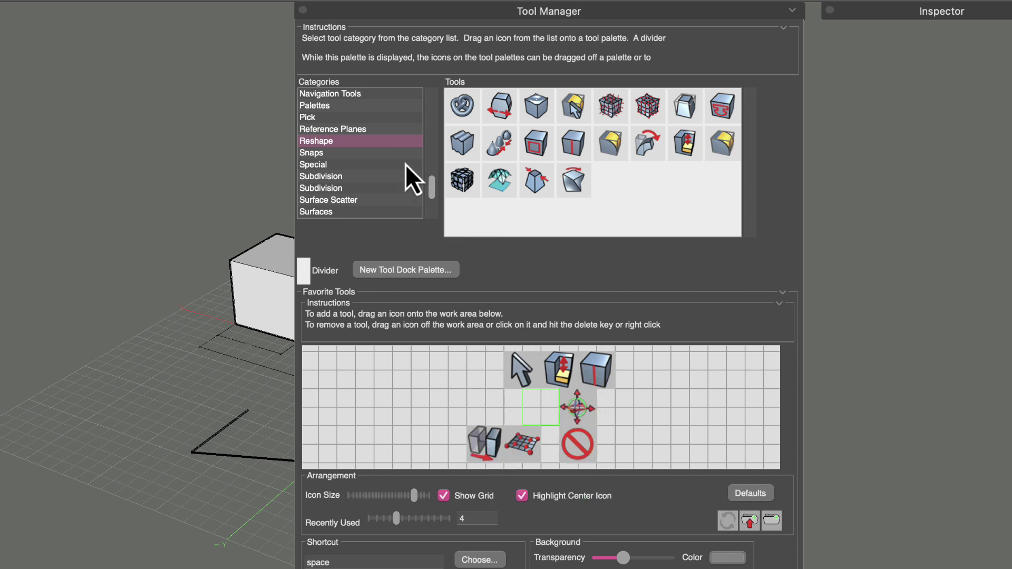
pyautogui.click(303, 10)
pyautogui.press('space')
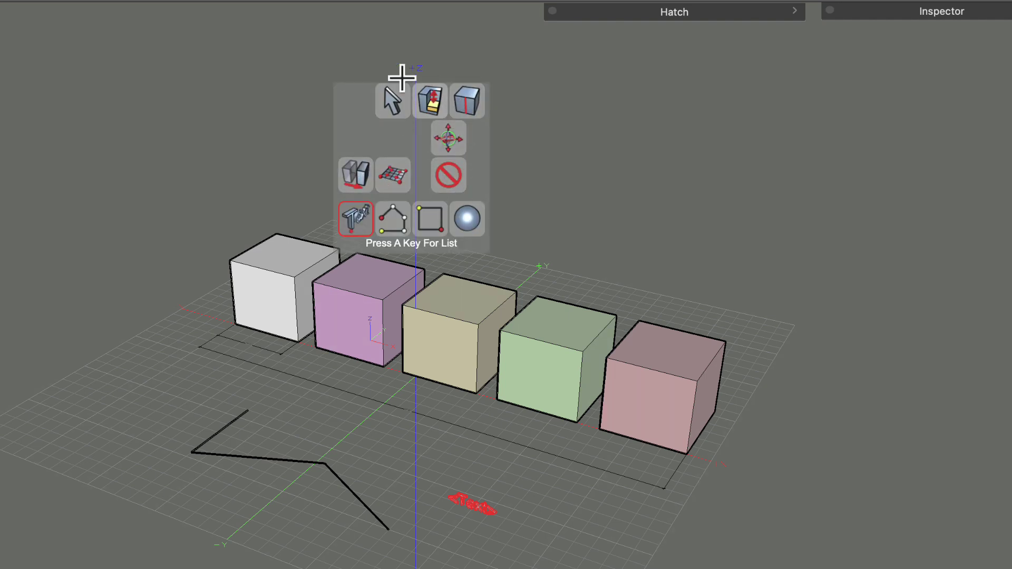
# Step: In the Tool Manager, move the two-block favorite icon up to the middle row and the prohibition icon back beside the red-cornered grid icon
pyautogui.click(106, 1)
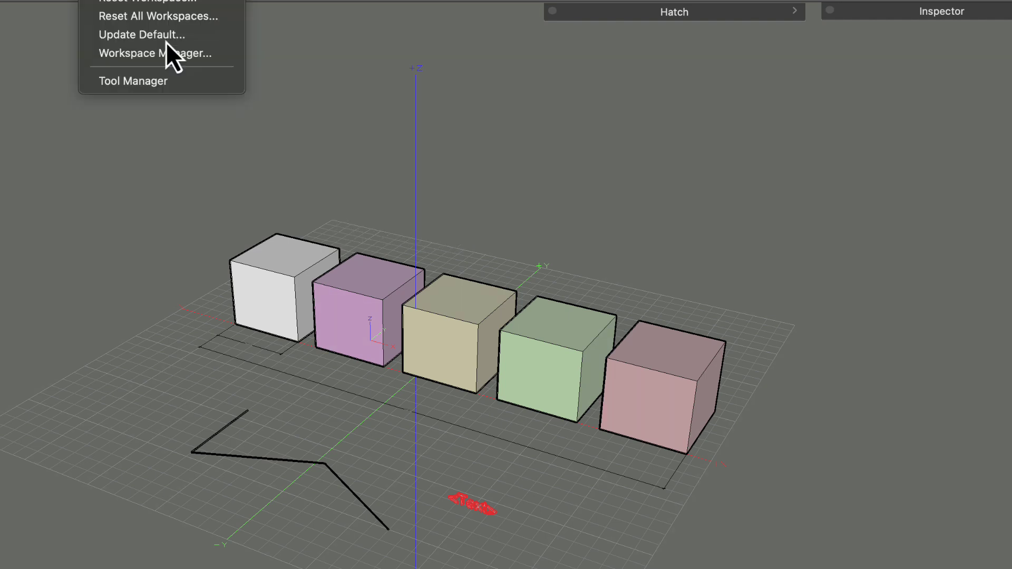
pyautogui.click(166, 85)
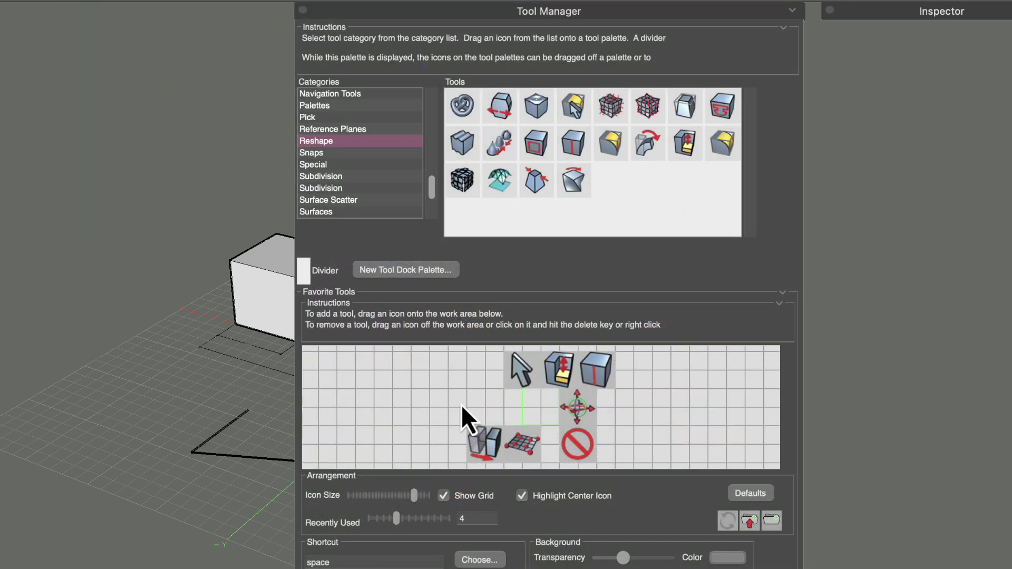
pyautogui.moveTo(481, 441); pyautogui.dragTo(481, 408)
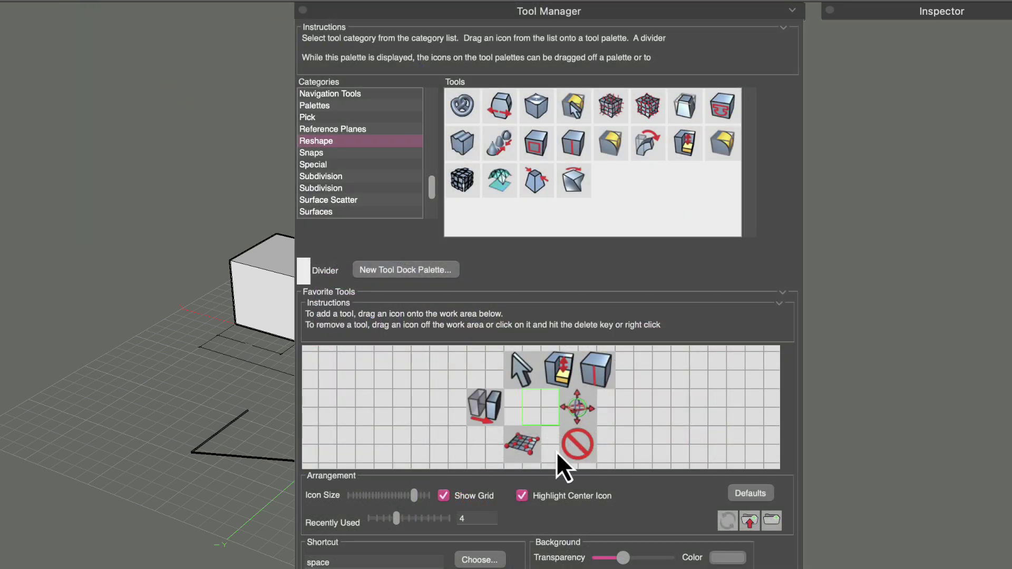
pyautogui.moveTo(580, 444); pyautogui.dragTo(539, 413)
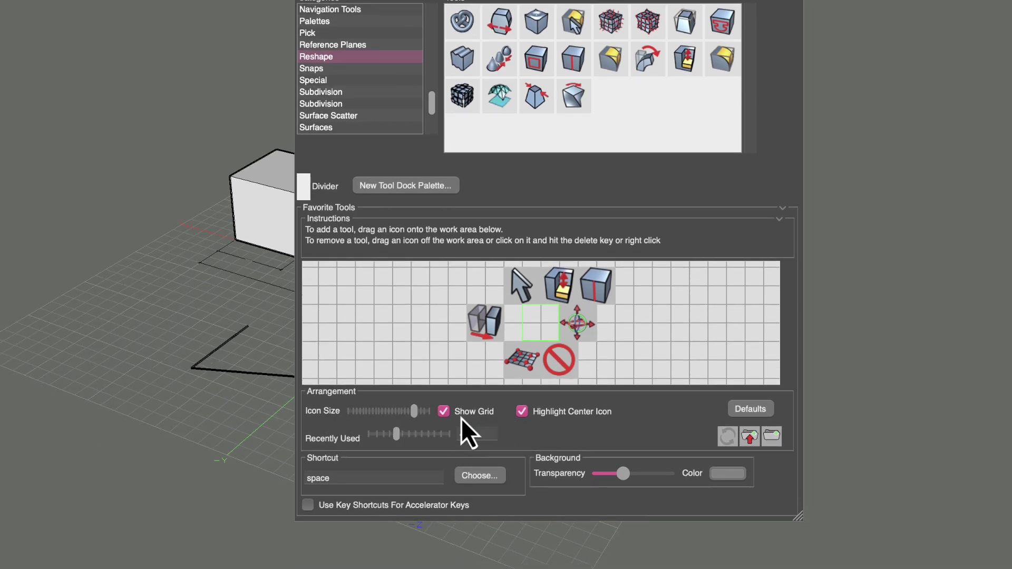
# Step: Toggle Show Grid off and back on for the favorites area, and try the Recently Used slider
pyautogui.click(445, 415)
pyautogui.click(445, 416)
pyautogui.moveTo(393, 436)
pyautogui.mouseDown()
pyautogui.moveTo(426, 439)
pyautogui.moveTo(396, 441)
pyautogui.mouseUp()
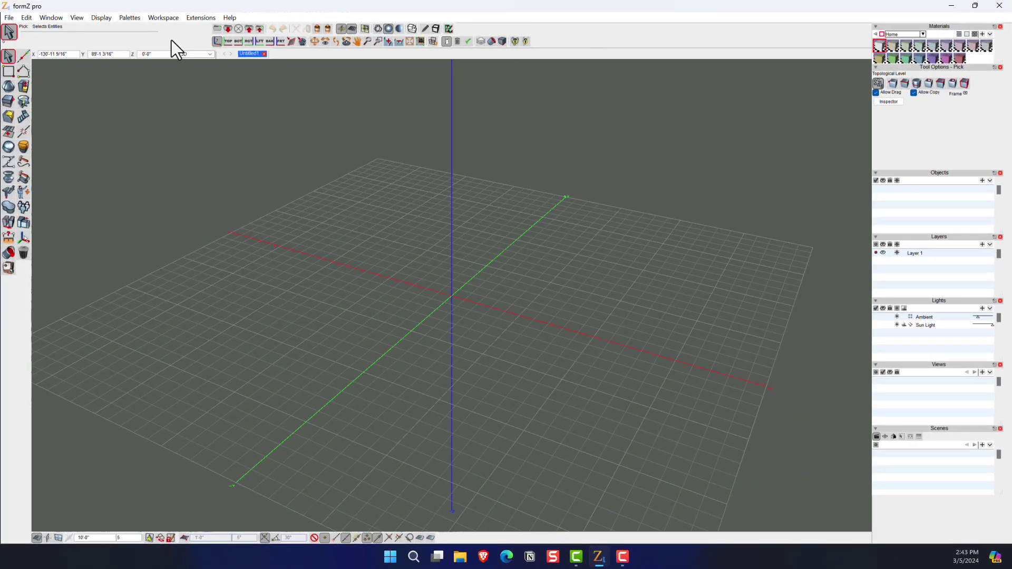
# Step: Create a tool dock palette named Architecture with enlarged tool icons from the Tool Manager, and stretch the empty palette into a larger rectangle
pyautogui.click(156, 16)
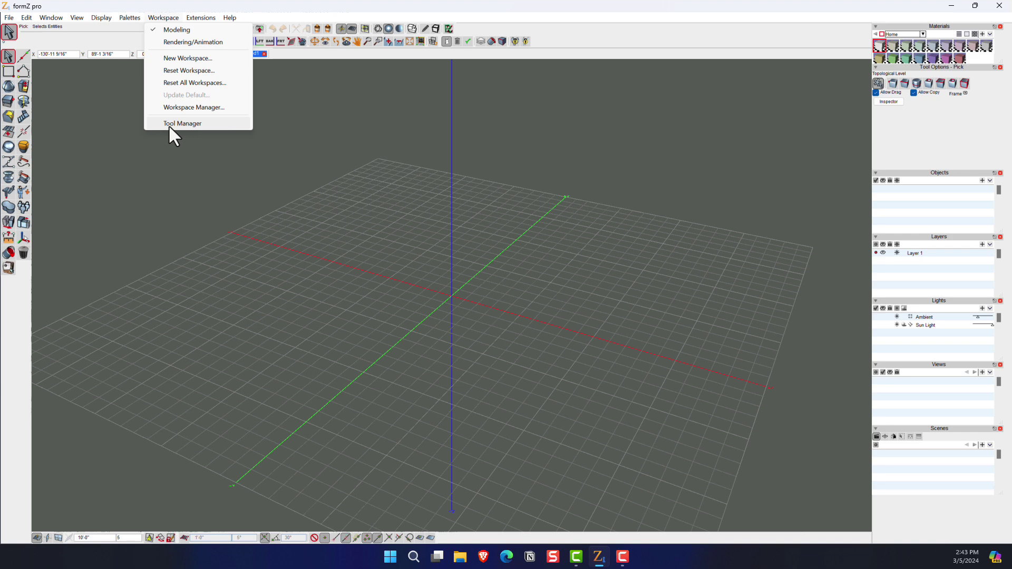
pyautogui.click(169, 125)
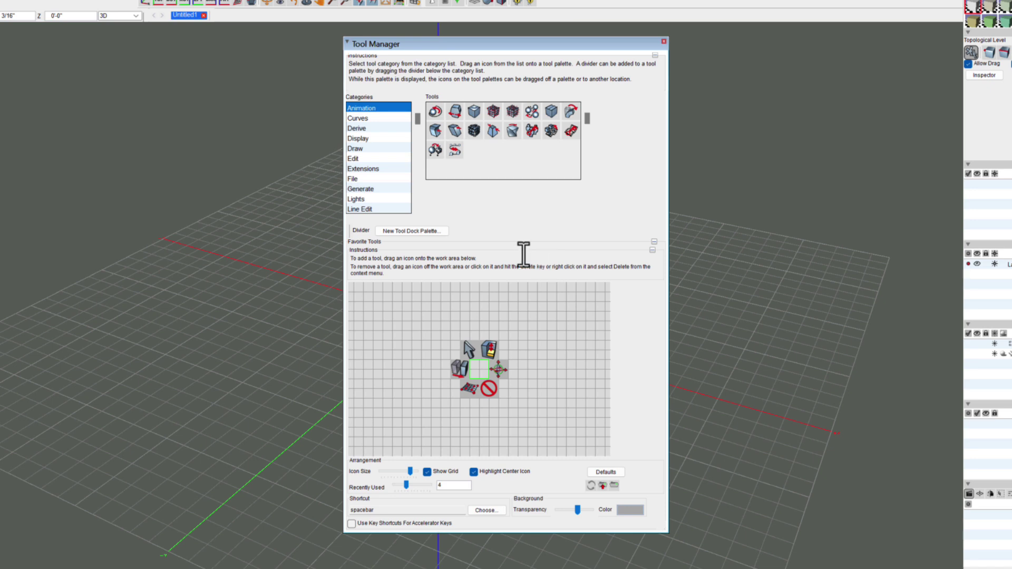
pyautogui.click(416, 230)
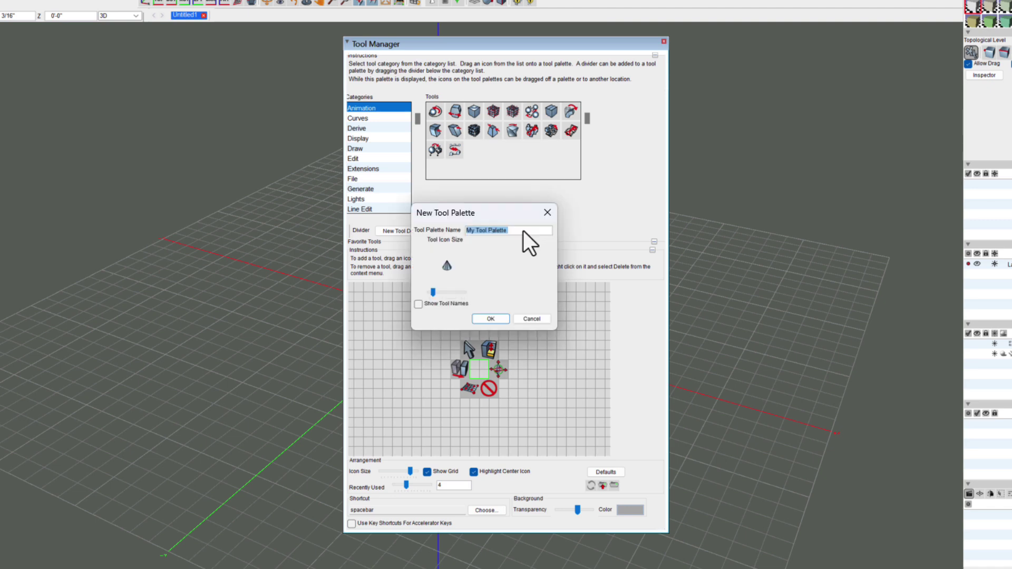
pyautogui.write('Architecture')
pyautogui.moveTo(433, 292); pyautogui.dragTo(457, 292)
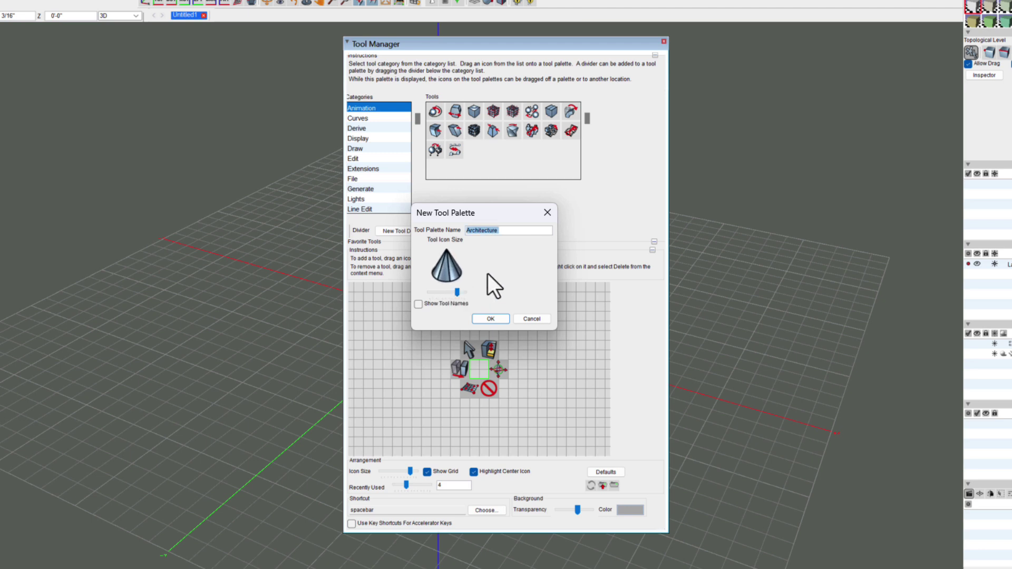
pyautogui.click(418, 303)
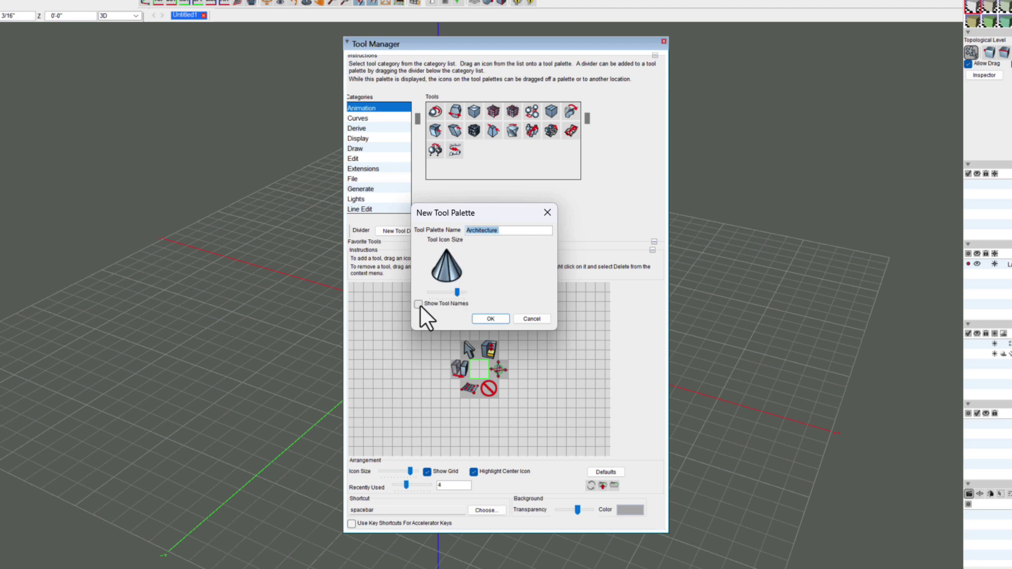
pyautogui.click(490, 319)
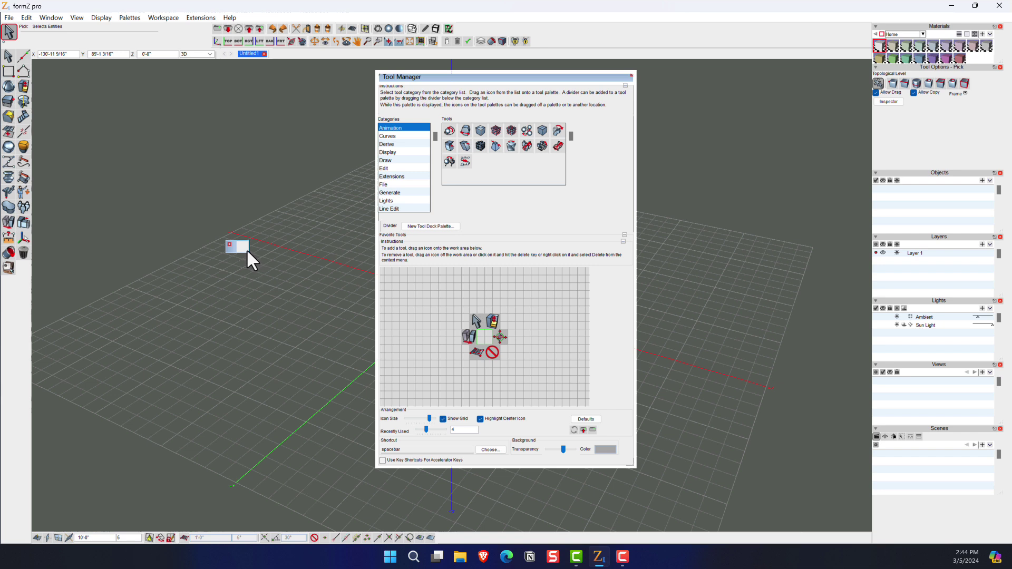
pyautogui.moveTo(248, 252); pyautogui.dragTo(314, 288)
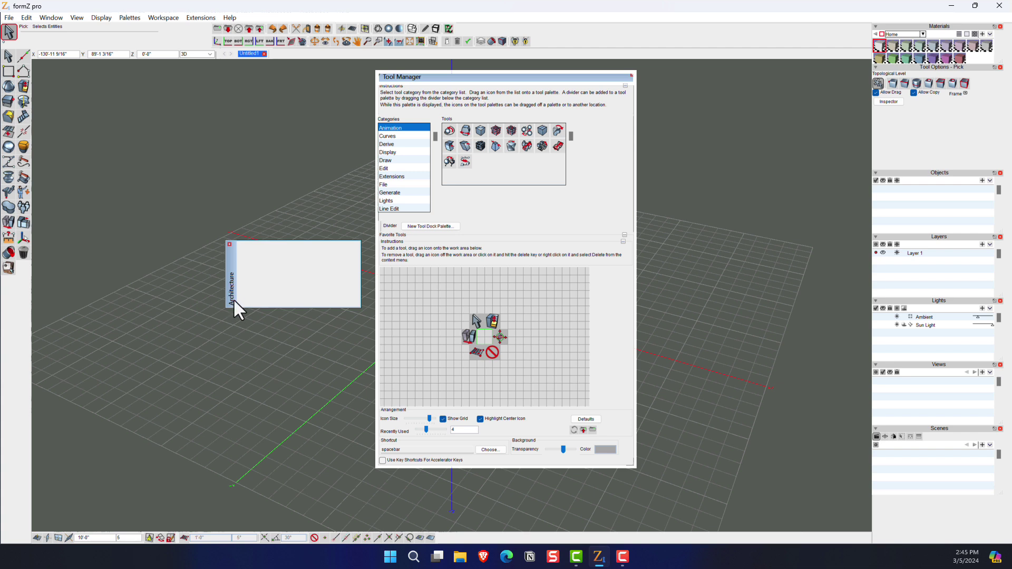
# Step: Reposition the Architecture palette and add the Reshape, Offset Segment and Offset Outline tools to it from the Reshape category
pyautogui.moveTo(229, 216); pyautogui.dragTo(210, 195)
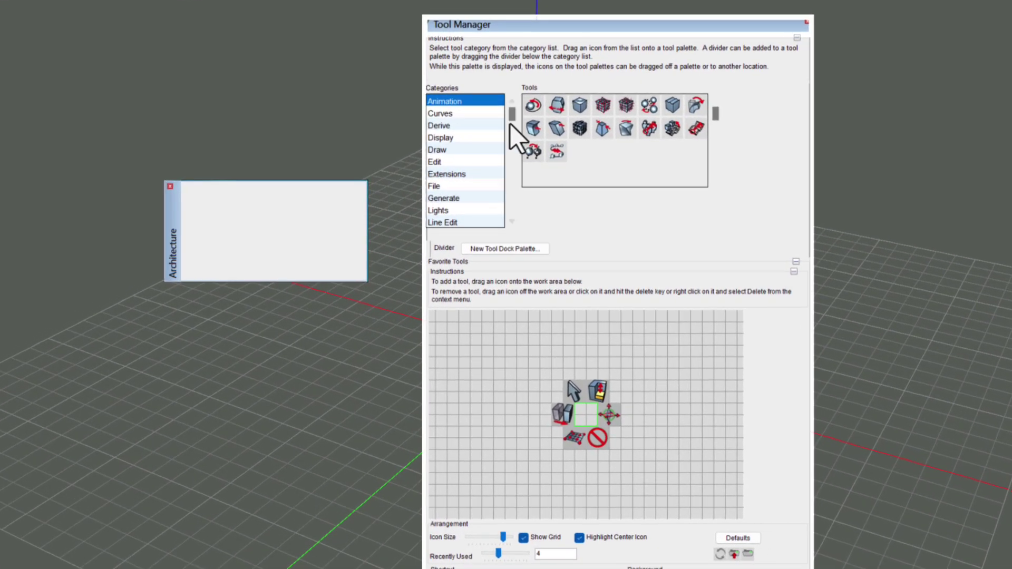
pyautogui.moveTo(509, 113); pyautogui.dragTo(526, 167)
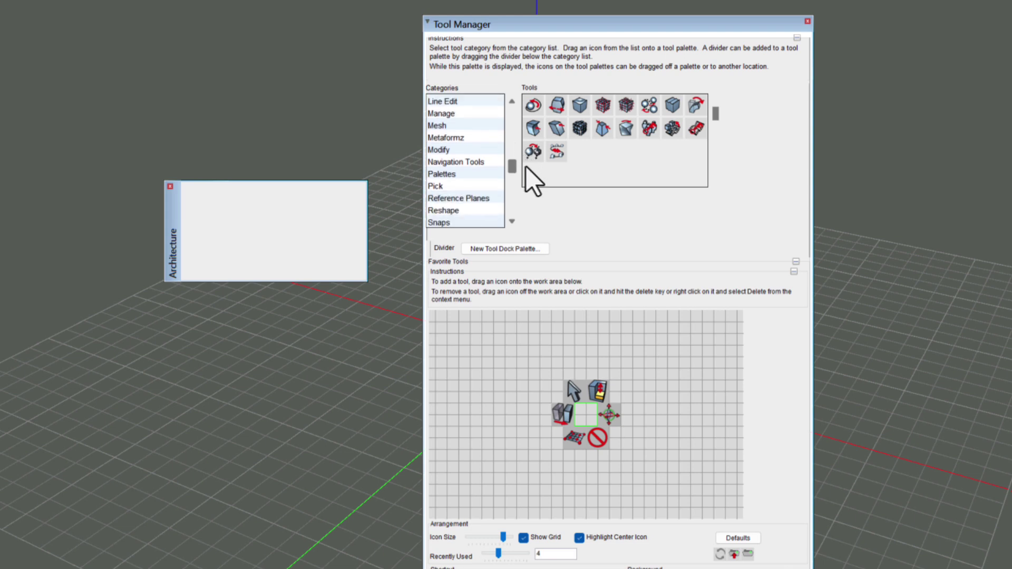
pyautogui.click(457, 210)
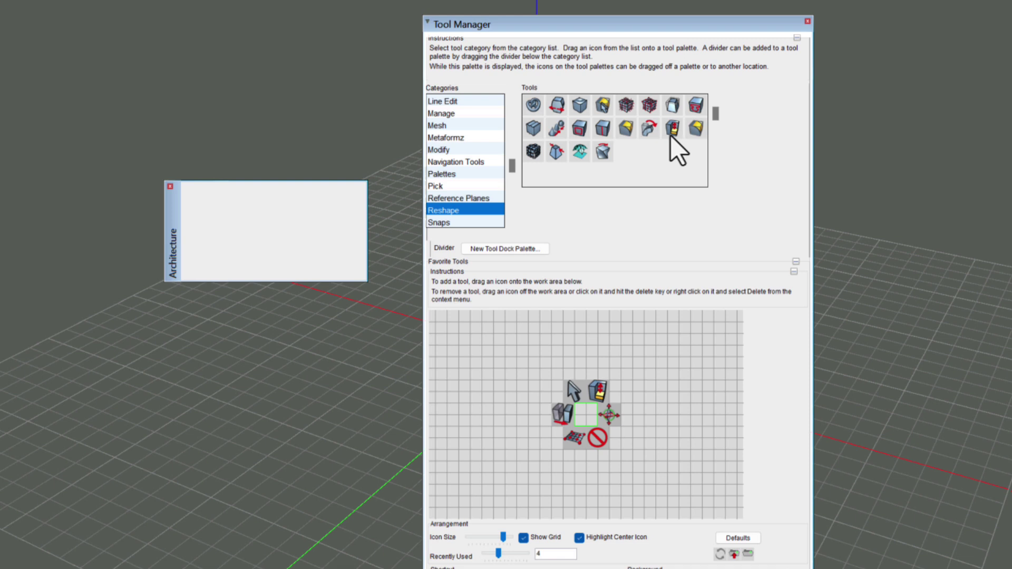
pyautogui.moveTo(671, 132); pyautogui.dragTo(212, 214)
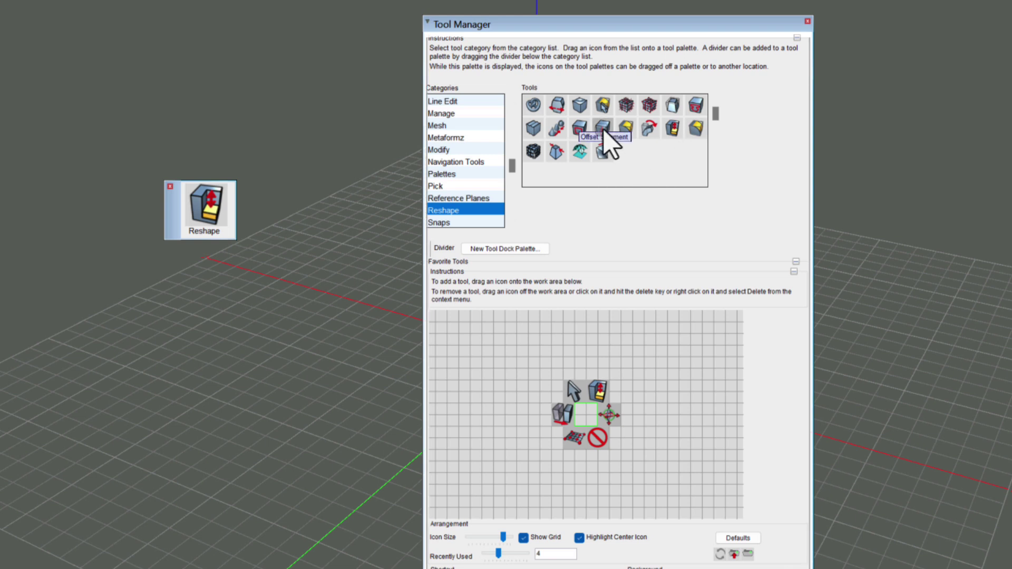
pyautogui.moveTo(605, 134); pyautogui.dragTo(257, 234)
pyautogui.moveTo(574, 132)
pyautogui.mouseDown()
pyautogui.moveTo(281, 210)
pyautogui.moveTo(309, 226)
pyautogui.moveTo(329, 219)
pyautogui.mouseUp()
# Step: Add the V-Line and Rectangle tools from the Draw category to the Architecture palette
pyautogui.scroll(3, 469, 158)
pyautogui.click(472, 125)
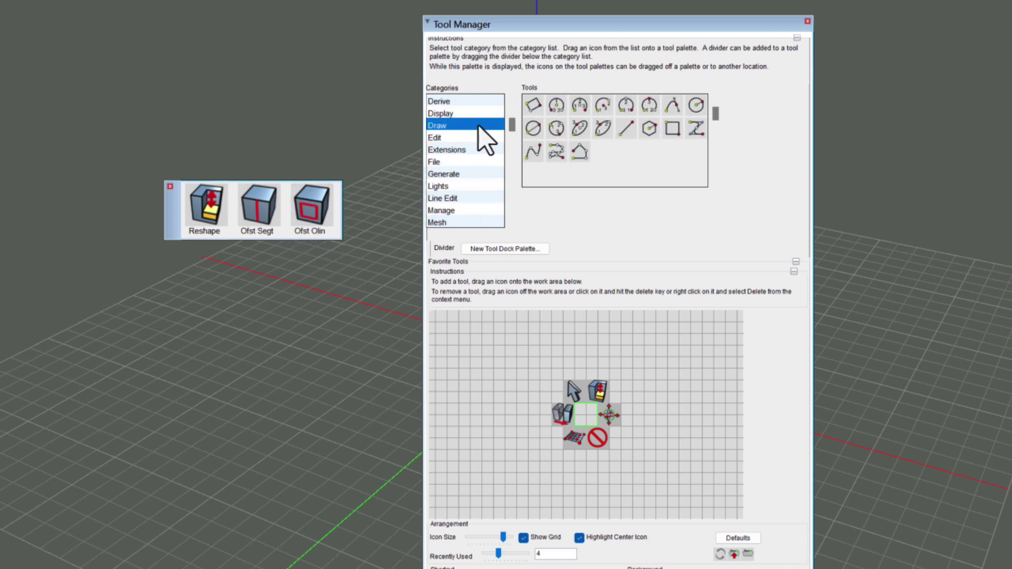
pyautogui.moveTo(582, 152)
pyautogui.mouseDown()
pyautogui.moveTo(560, 176)
pyautogui.moveTo(201, 211)
pyautogui.mouseUp()
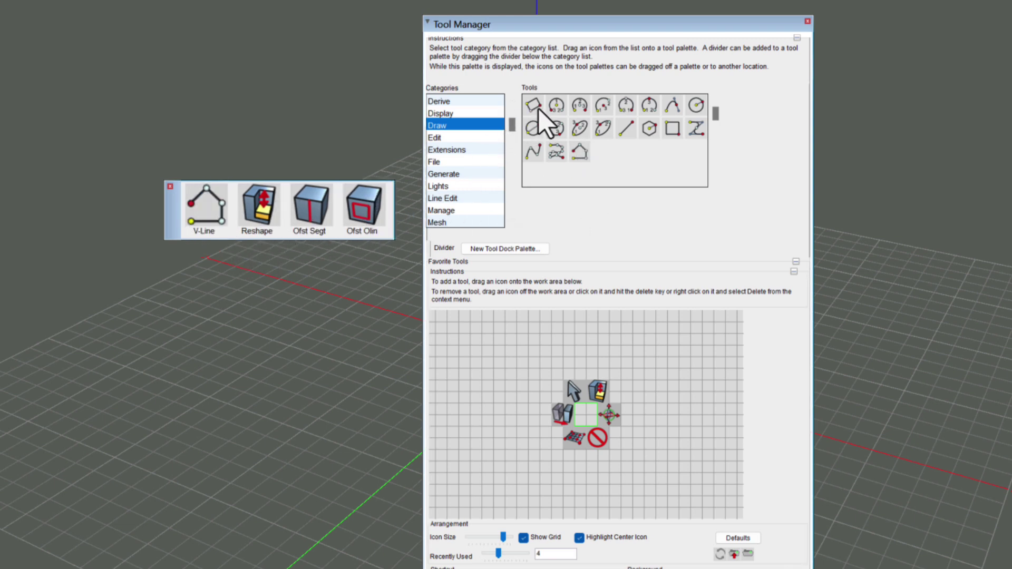
pyautogui.moveTo(671, 131); pyautogui.dragTo(208, 220)
# Step: Add the Define Reference Plane tool and the Special category's Roof, Path Stair, Terrain, Linear Dimension and Hatch tools to the Architecture palette
pyautogui.click(441, 113)
pyautogui.moveTo(533, 105); pyautogui.dragTo(207, 211)
pyautogui.scroll(-5, 464, 158)
pyautogui.click(474, 186)
pyautogui.moveTo(696, 151); pyautogui.dragTo(258, 211)
pyautogui.moveTo(618, 177); pyautogui.dragTo(338, 211)
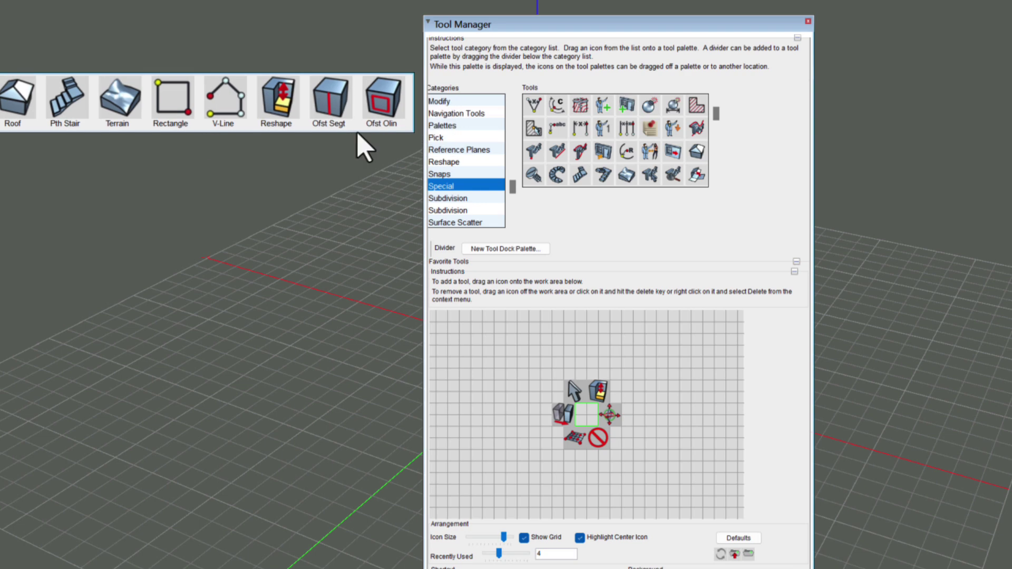
pyautogui.moveTo(423, 81); pyautogui.dragTo(577, 85)
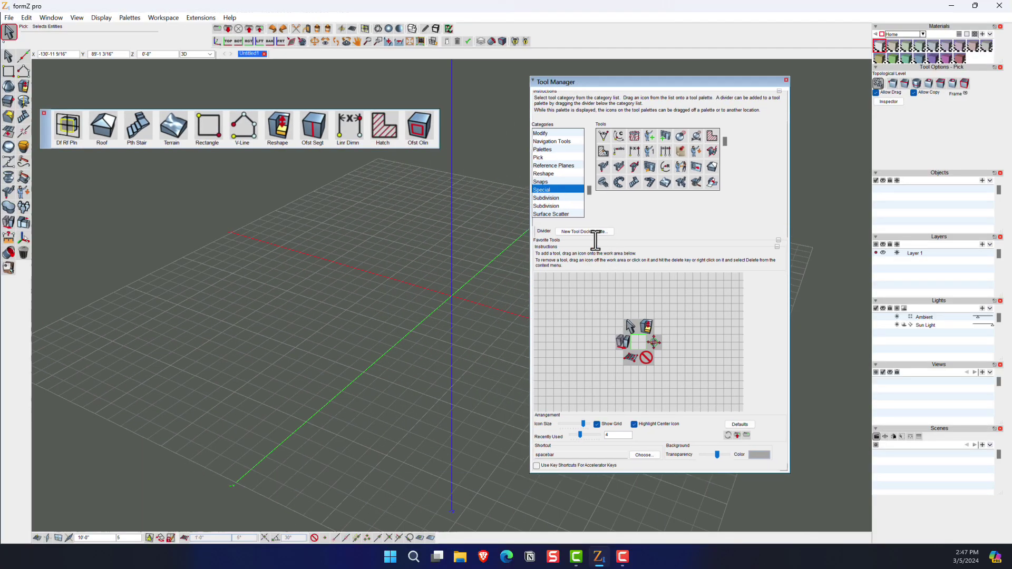
# Step: Reorder the Architecture palette so V-Line comes first and Rectangle second, and close the Tool Manager
pyautogui.moveTo(243, 126); pyautogui.dragTo(69, 127)
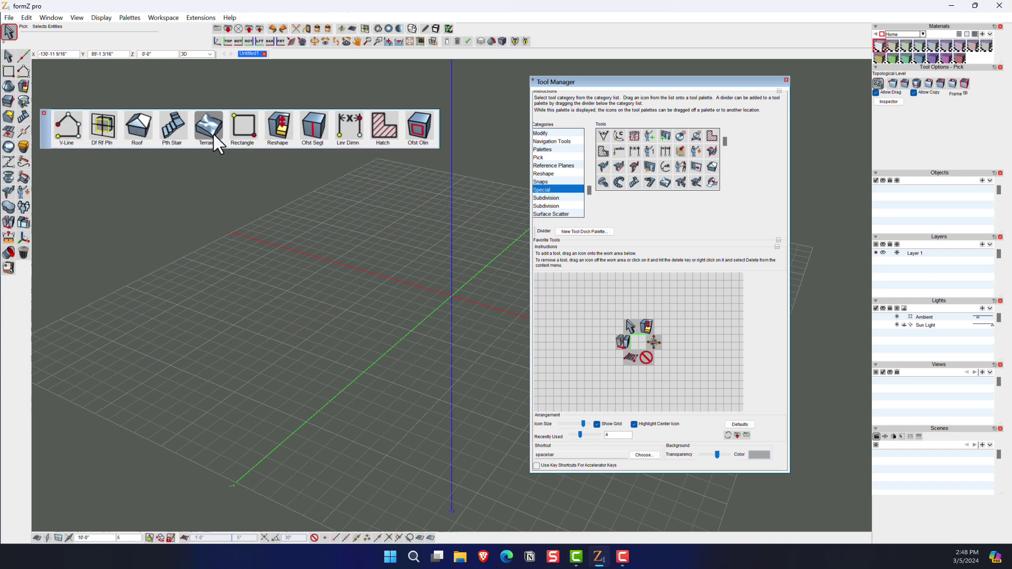
pyautogui.moveTo(244, 134); pyautogui.dragTo(105, 131)
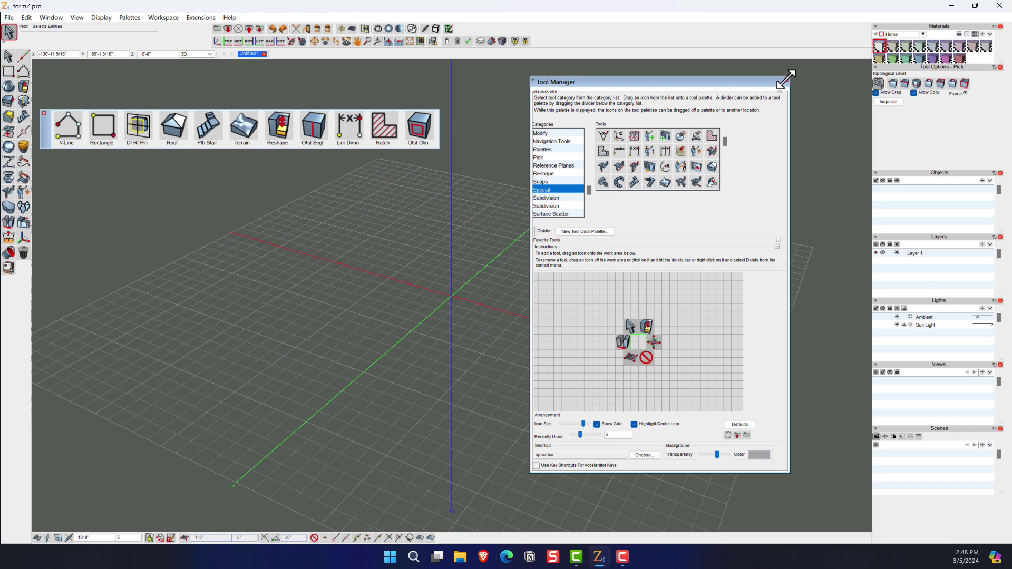
pyautogui.press('Escape')
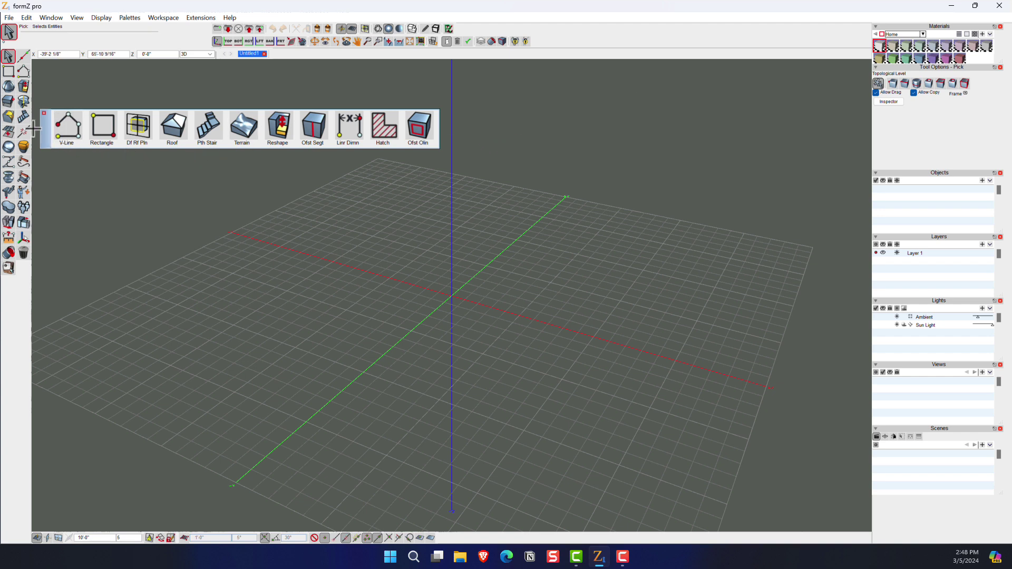
# Step: Move the Architecture palette up to just below the coordinate fields and turn off Show Tool Names in its settings
pyautogui.moveTo(48, 134); pyautogui.dragTo(48, 100)
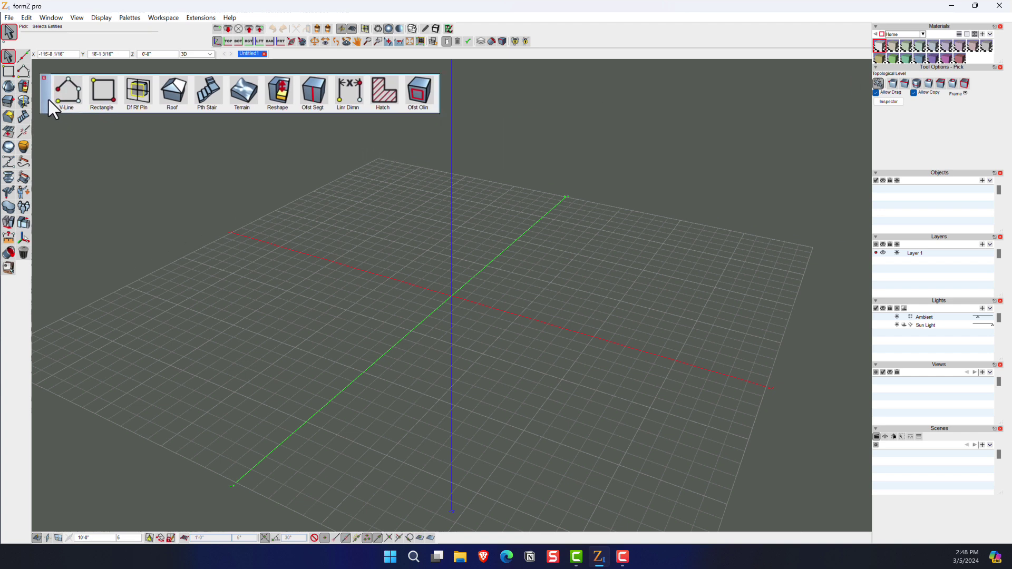
pyautogui.click(131, 20)
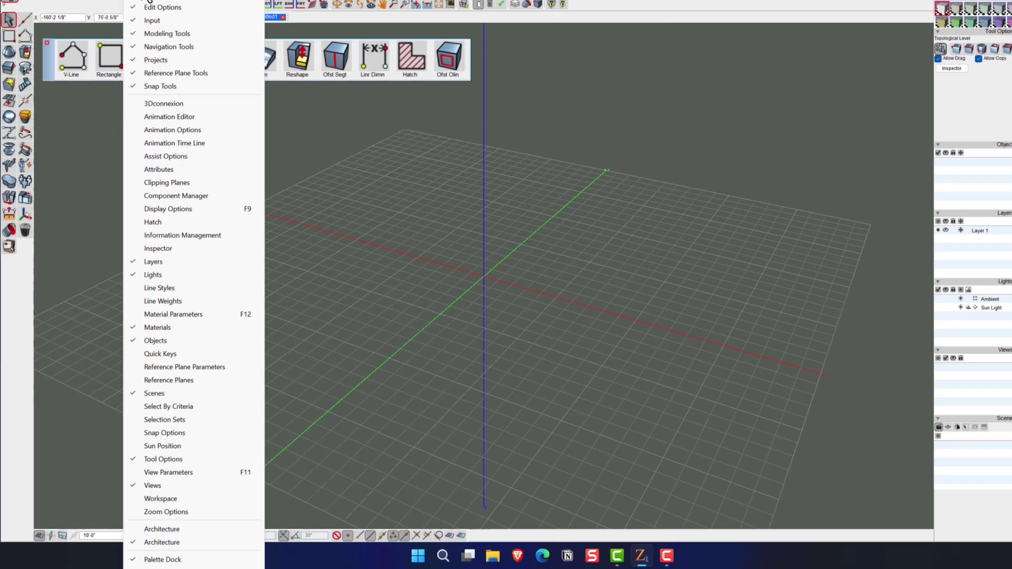
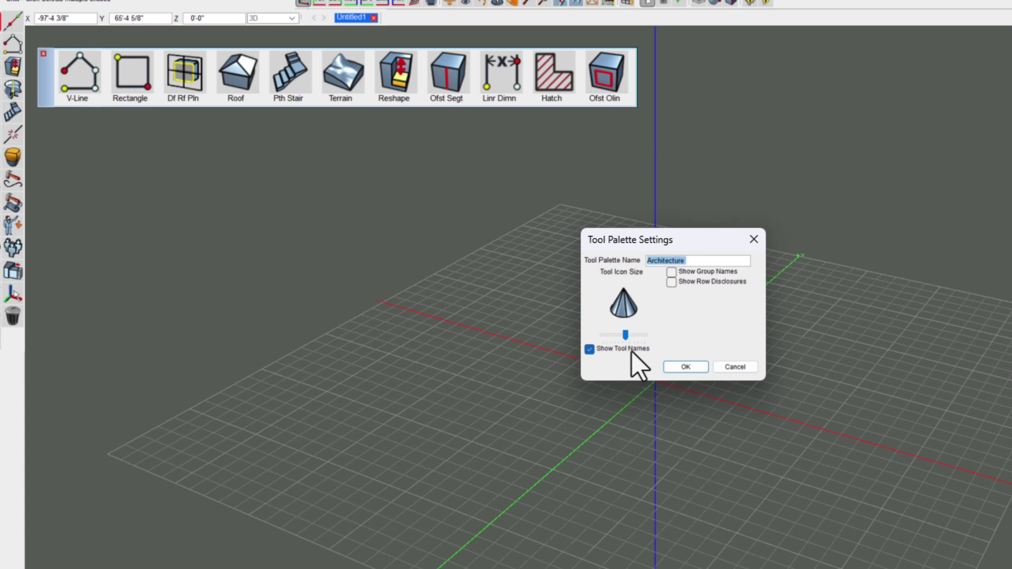
pyautogui.click(609, 351)
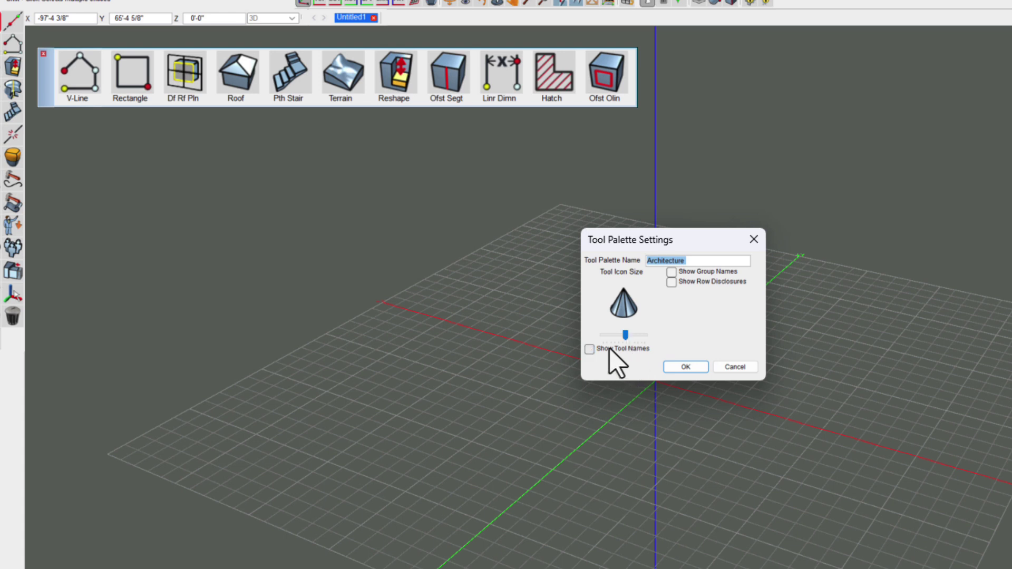
pyautogui.click(686, 368)
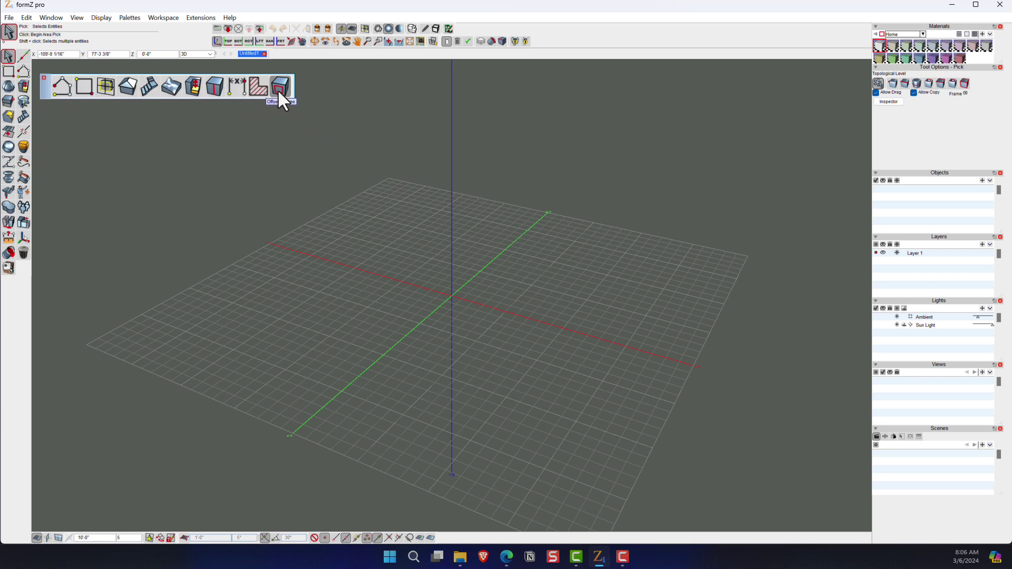
# Step: Reopen the Tool Manager and remove the Offset Outline tool from the Architecture palette
pyautogui.click(164, 18)
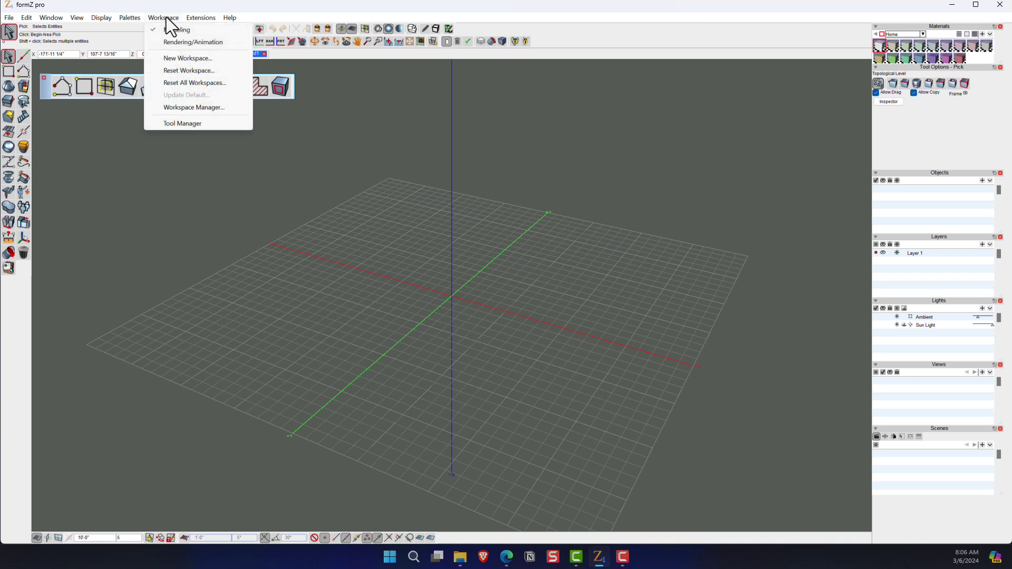
pyautogui.click(182, 124)
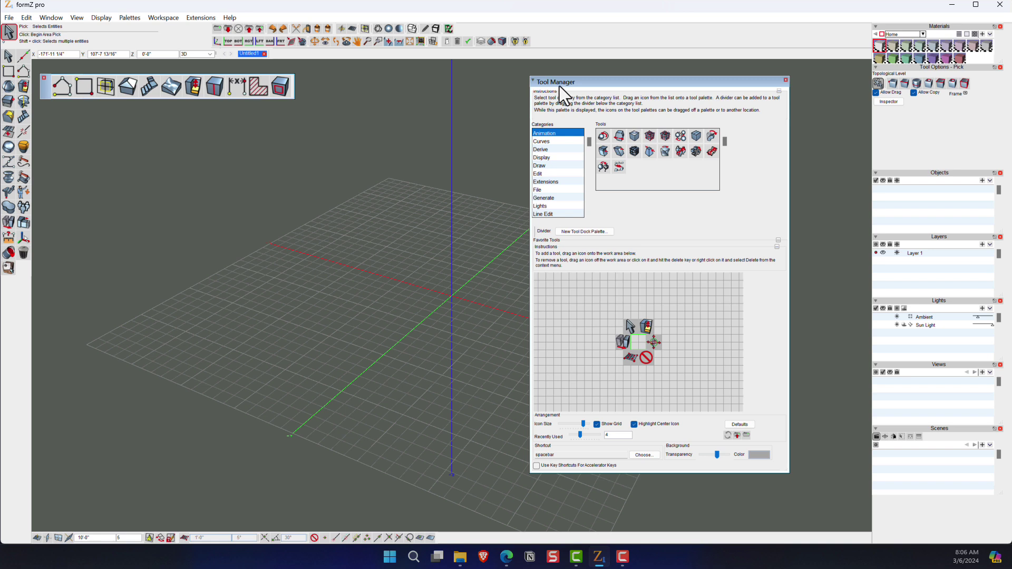
pyautogui.moveTo(279, 98); pyautogui.dragTo(252, 97)
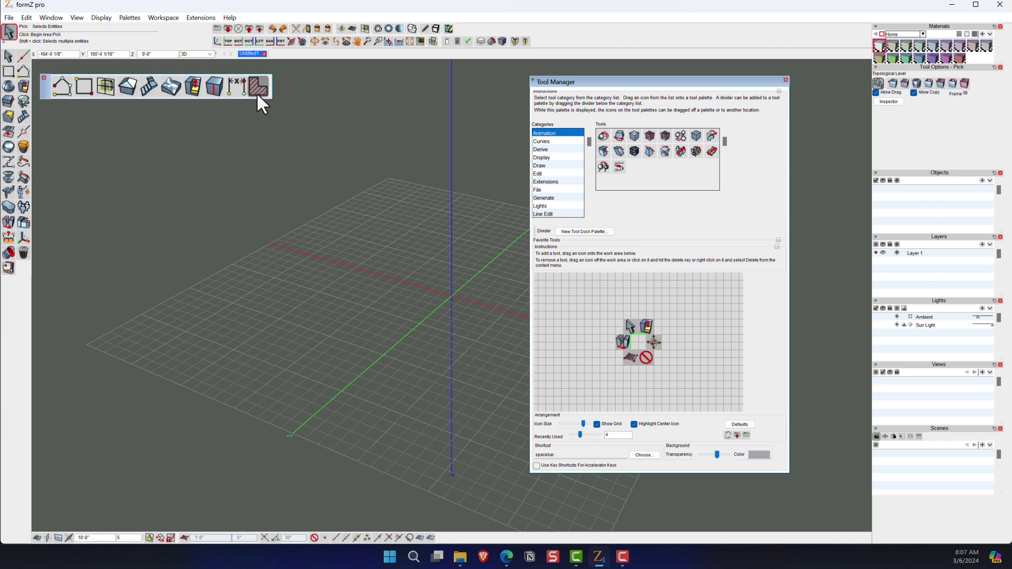
# Step: Swap the Architecture palette's rows and columns to make it vertical, and swap them back to a horizontal row
pyautogui.rightClick(233, 86)
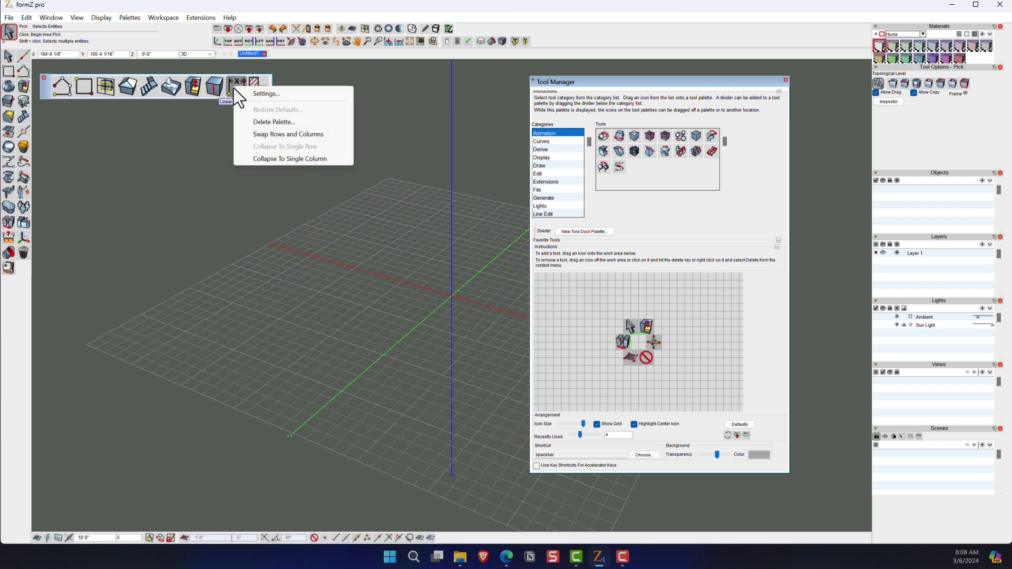
pyautogui.click(290, 137)
pyautogui.rightClick(62, 135)
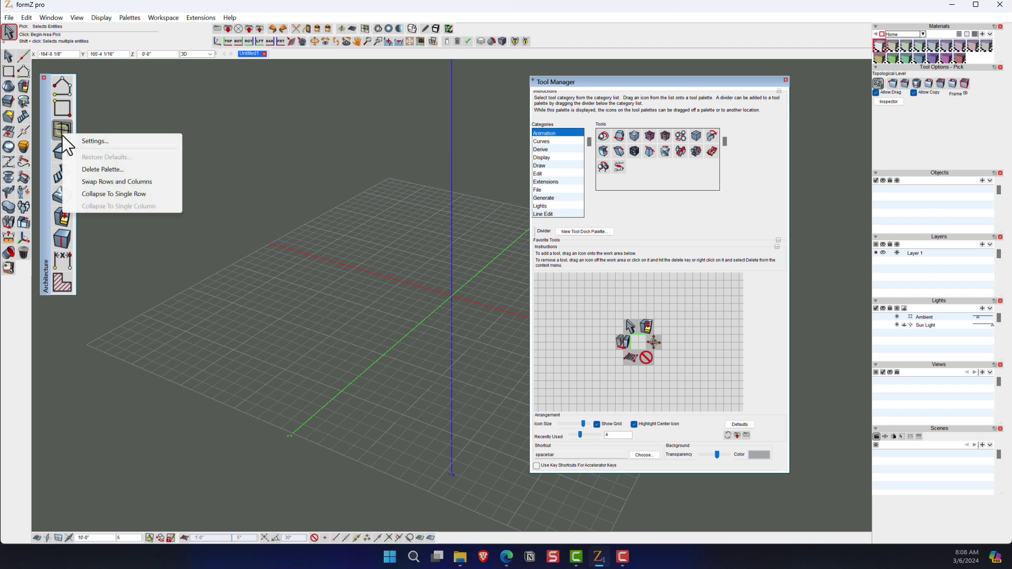
pyautogui.click(96, 177)
pyautogui.rightClick(187, 84)
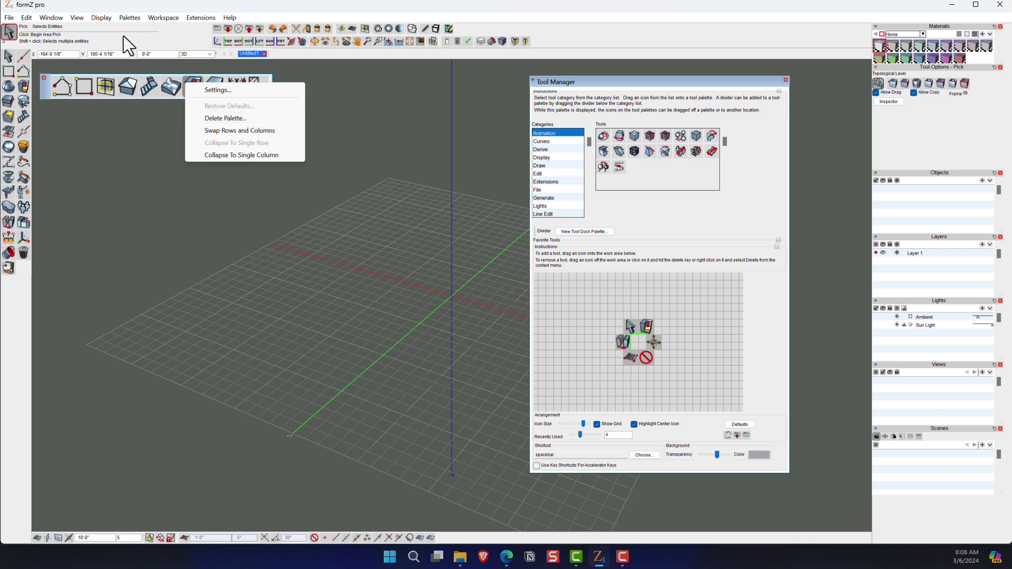
# Step: Show the other palette named Architecture and open the options of the horizontal Architecture palette
pyautogui.click(131, 19)
pyautogui.click(133, 20)
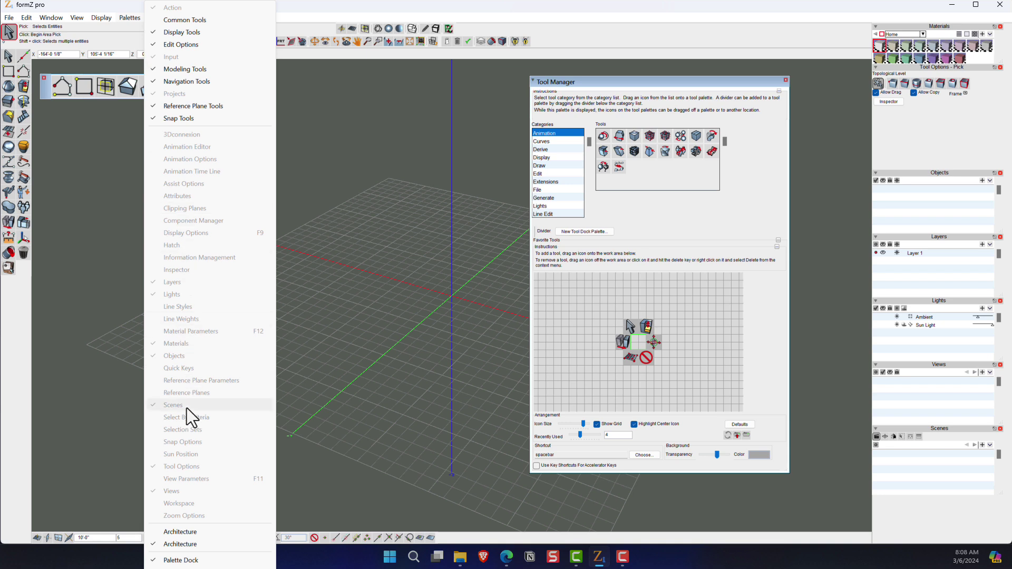
pyautogui.click(181, 533)
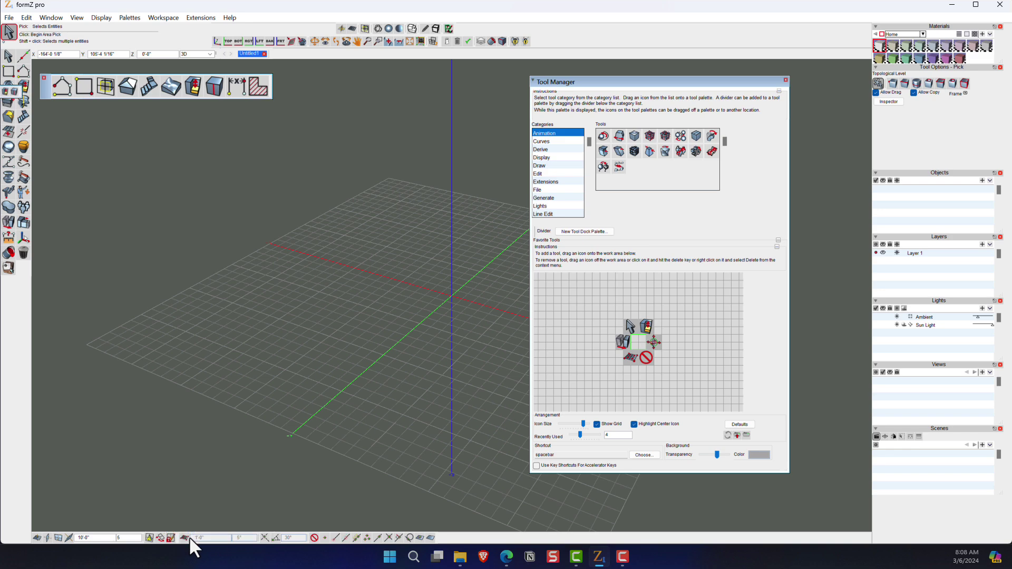
pyautogui.rightClick(213, 88)
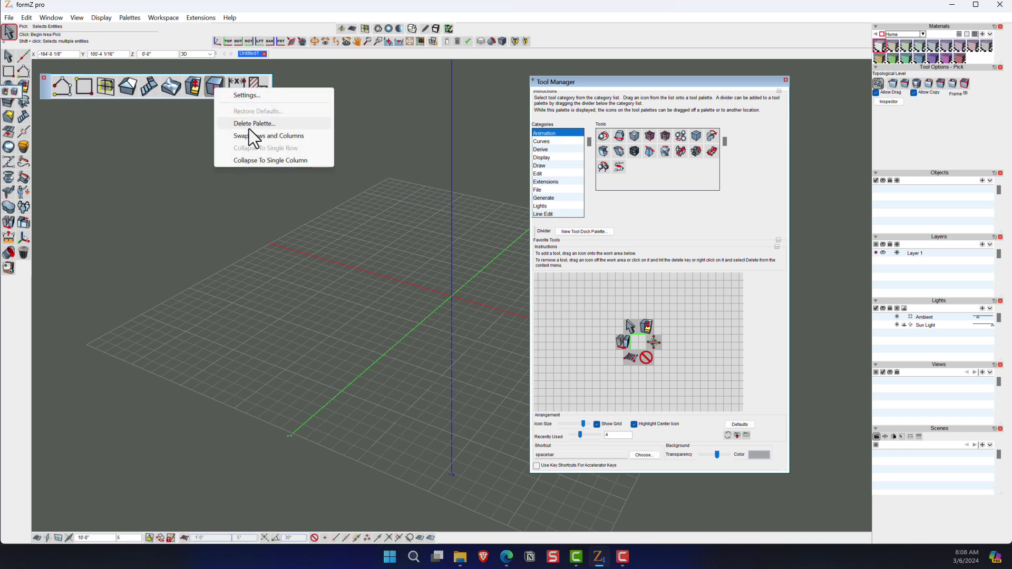